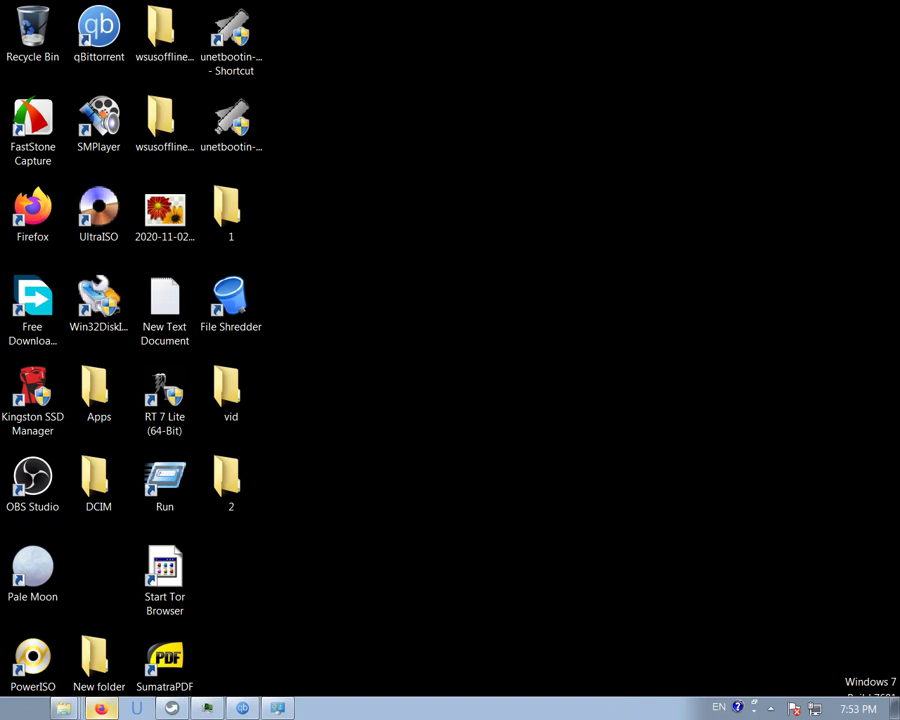
# - Switch to Firefox, search the web for "vivaldi" in a new tab and open the Vivaldi browser website
pyautogui.click(100, 708)
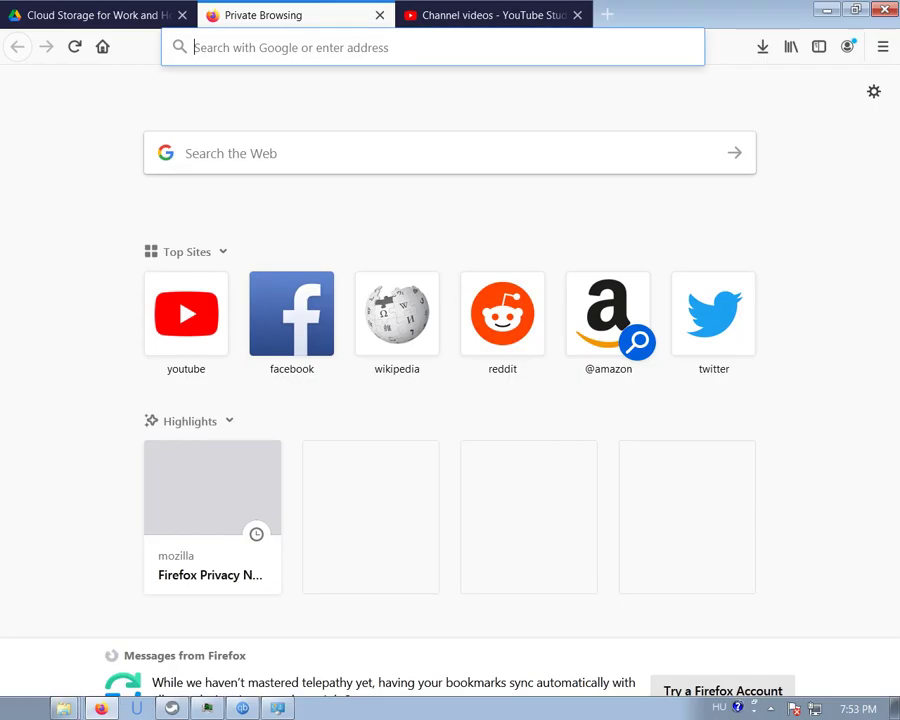
pyautogui.hotkey('ctrl', 't')
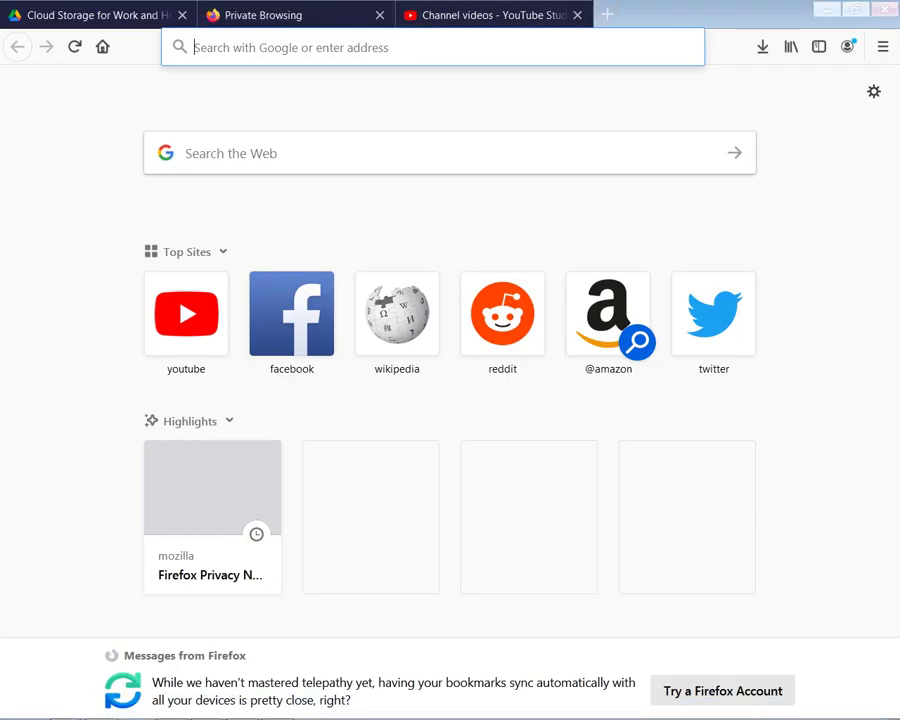
pyautogui.write('v')
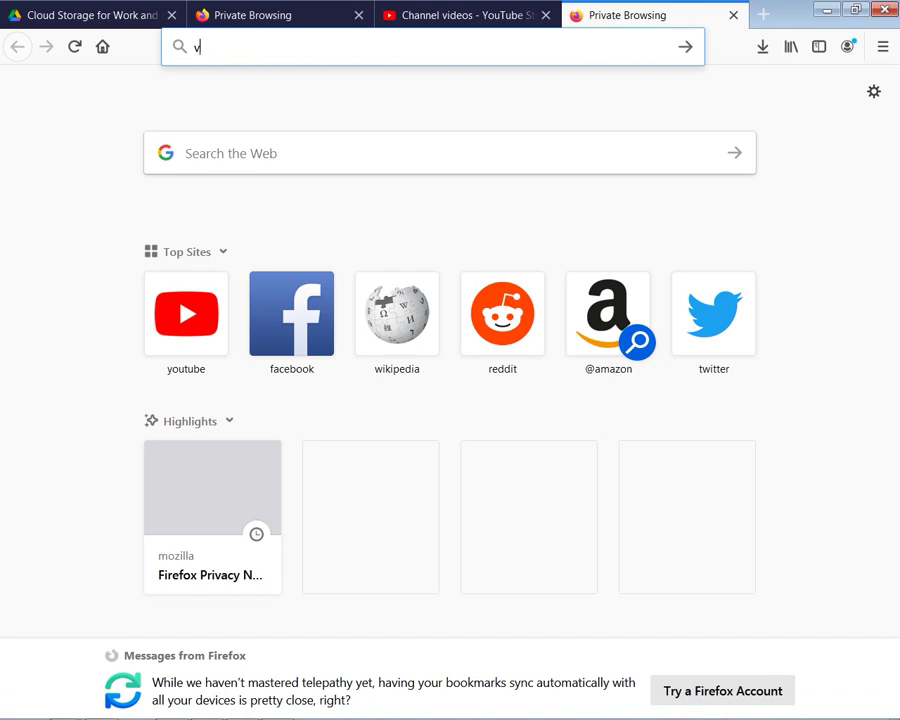
pyautogui.write('ivaldi')
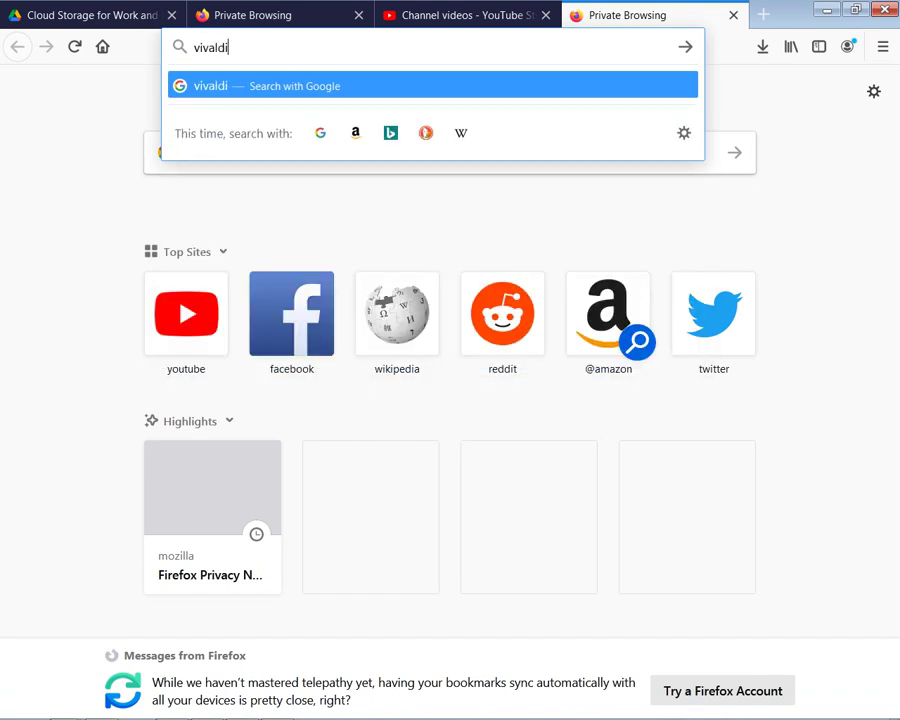
pyautogui.press('Return')
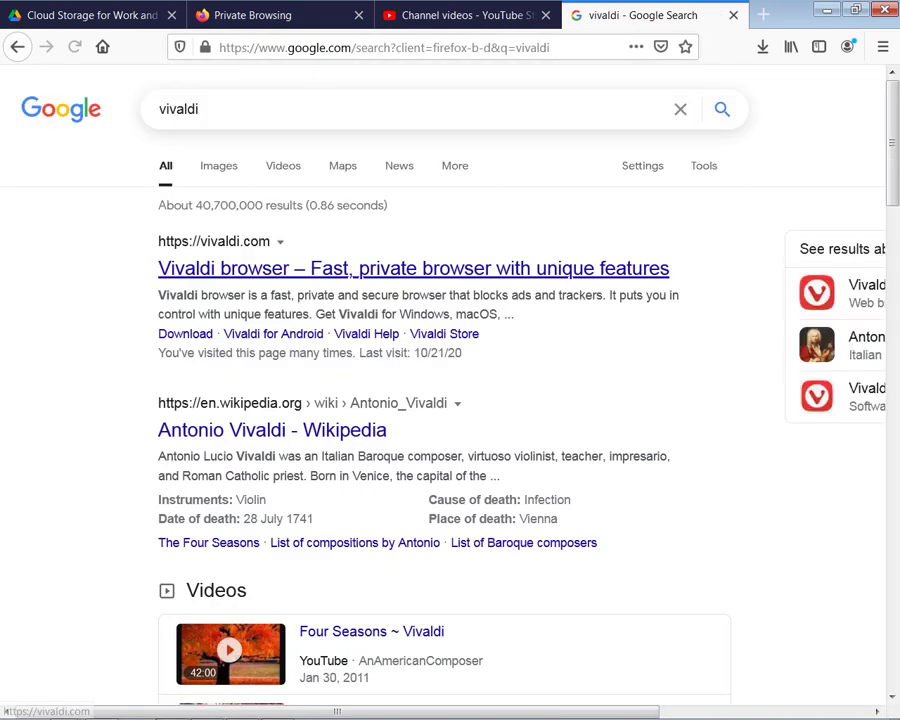
pyautogui.click(413, 269)
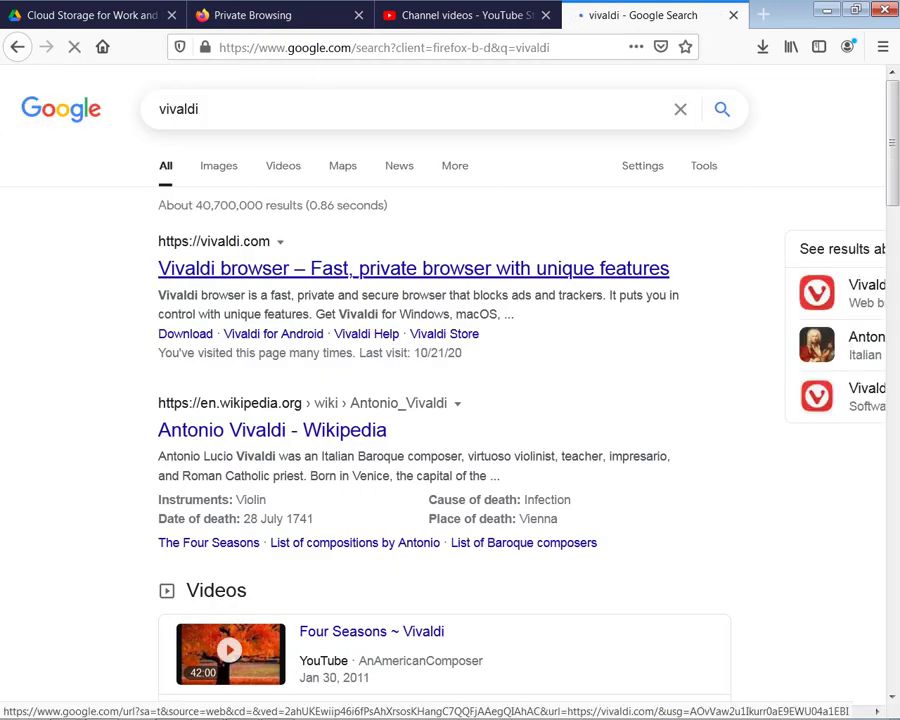
pyautogui.click(413, 268)
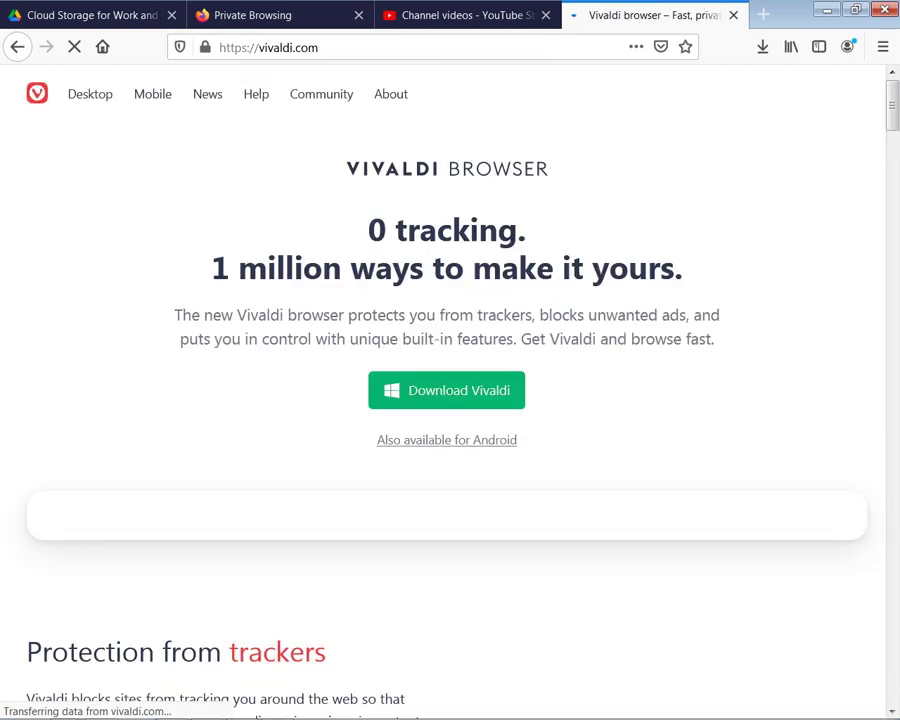
# - Download the Vivaldi installer for Windows, save it as Vivaldi.3.4.2066.94.x64 in the Downloads folder and dismiss the thank-you overlay
pyautogui.scroll(-1, 447, 440)
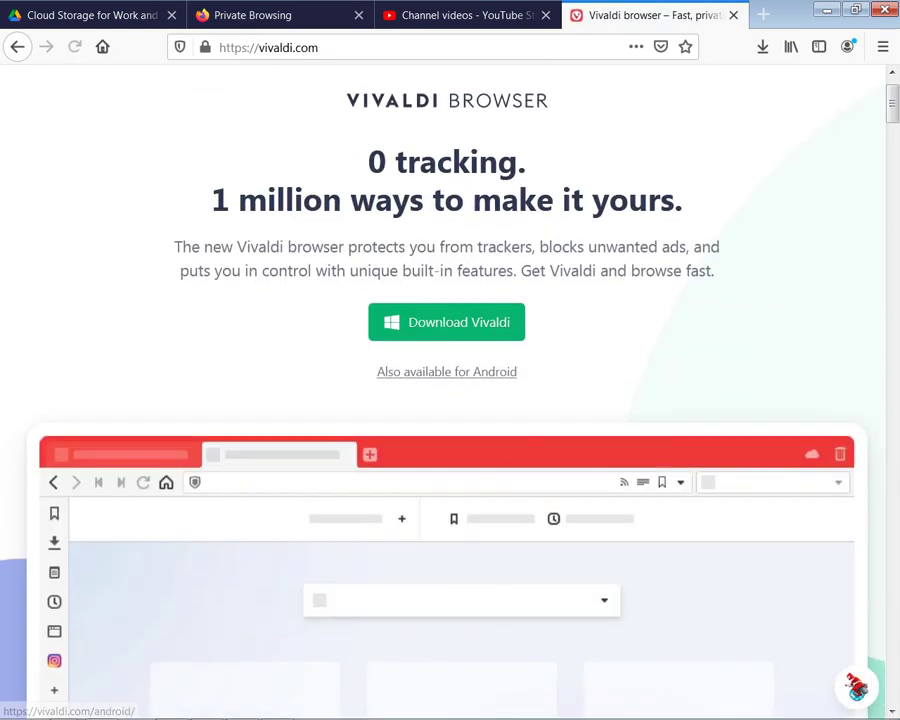
pyautogui.scroll(-5, 447, 440)
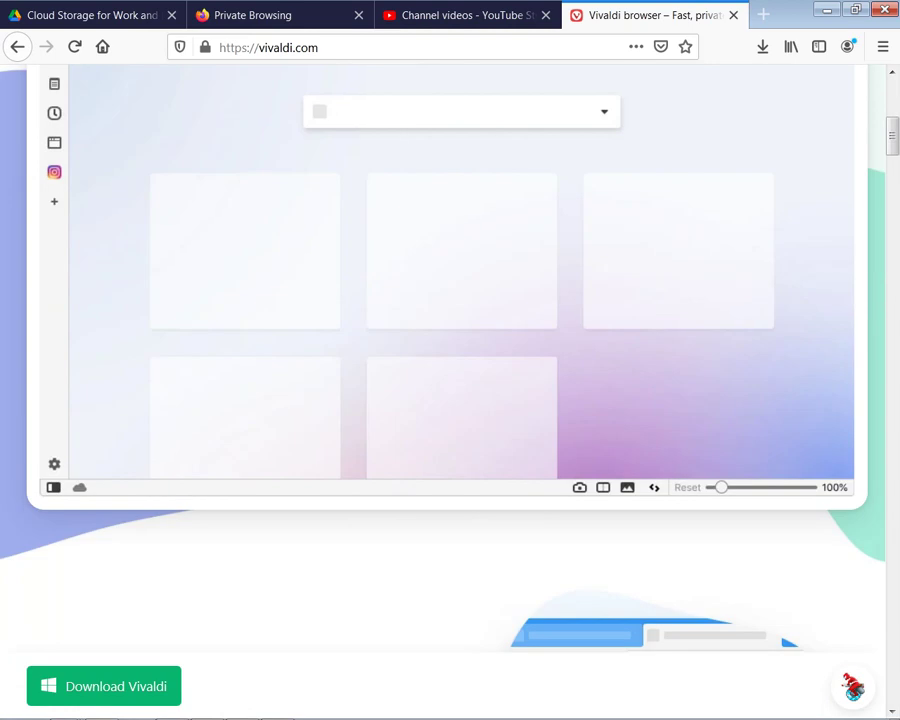
pyautogui.scroll(-3, 447, 440)
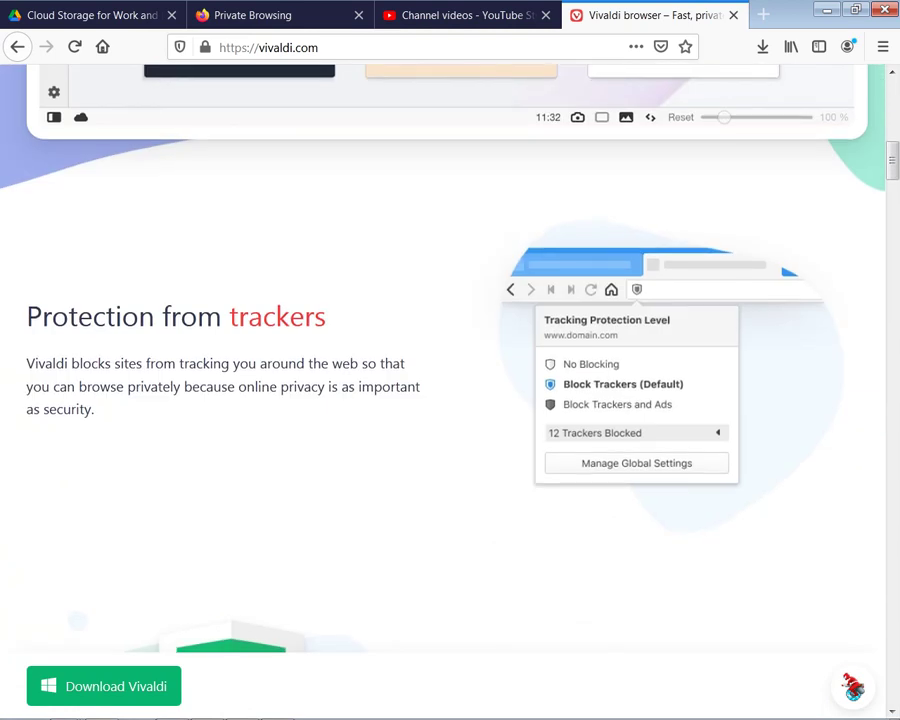
pyautogui.scroll(-1, 447, 440)
pyautogui.scroll(-7, 447, 440)
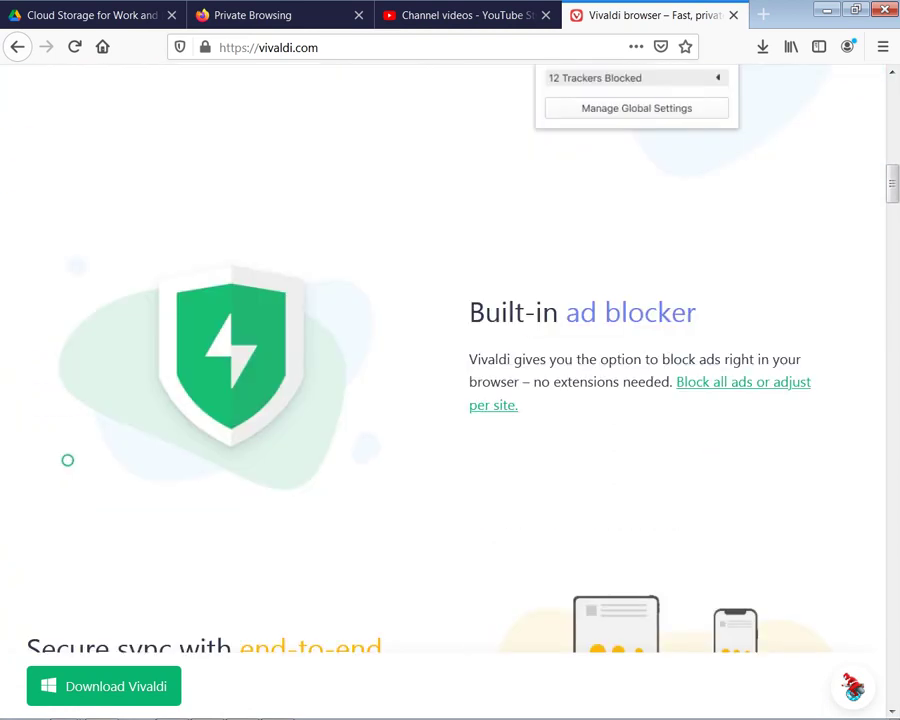
pyautogui.scroll(-4, 447, 400)
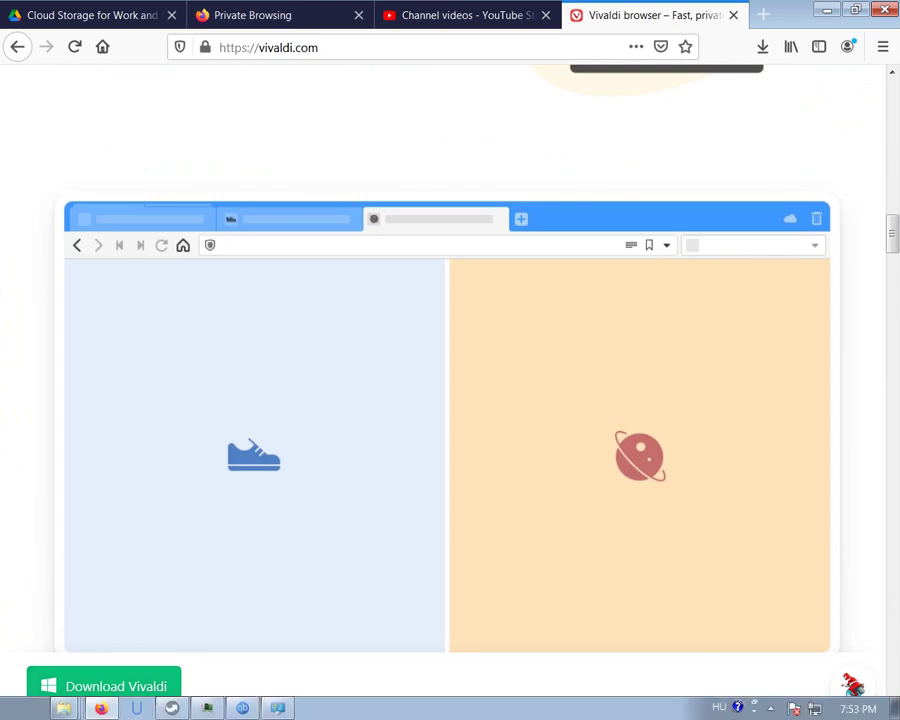
pyautogui.click(104, 686)
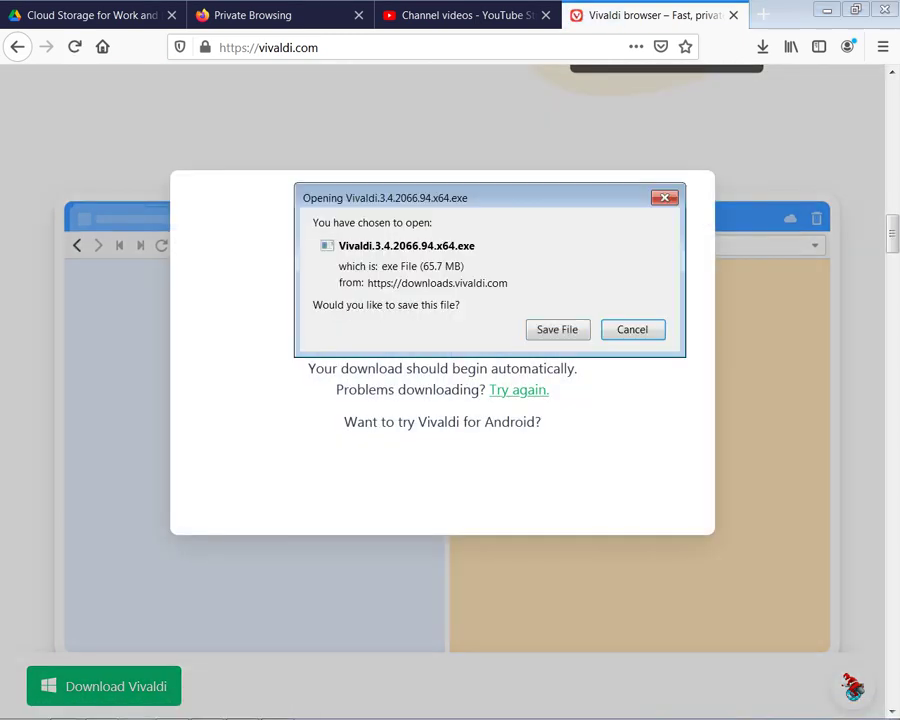
pyautogui.click(558, 330)
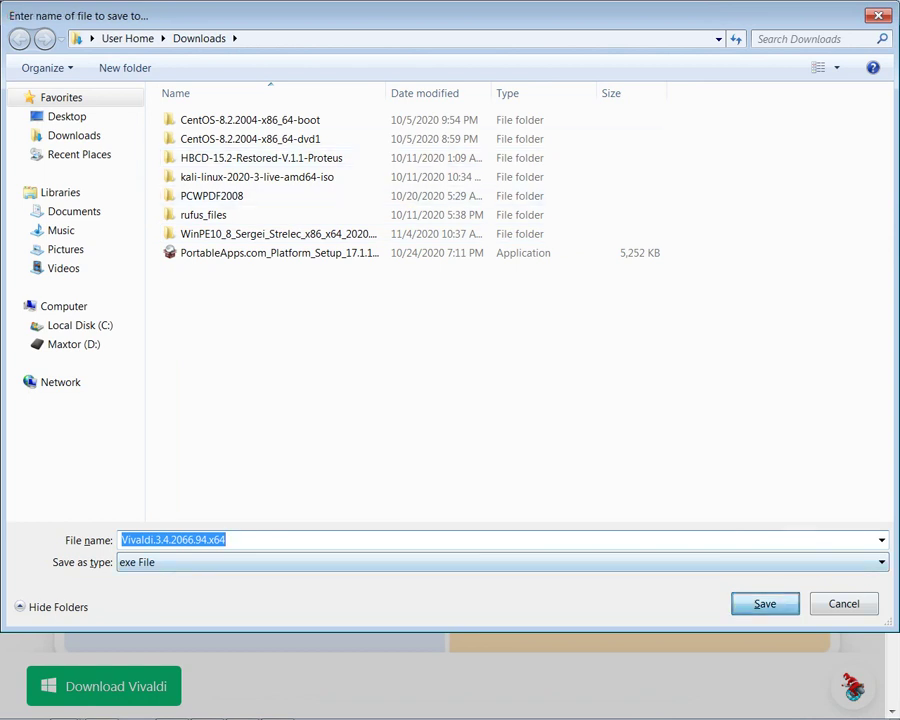
pyautogui.press('Return')
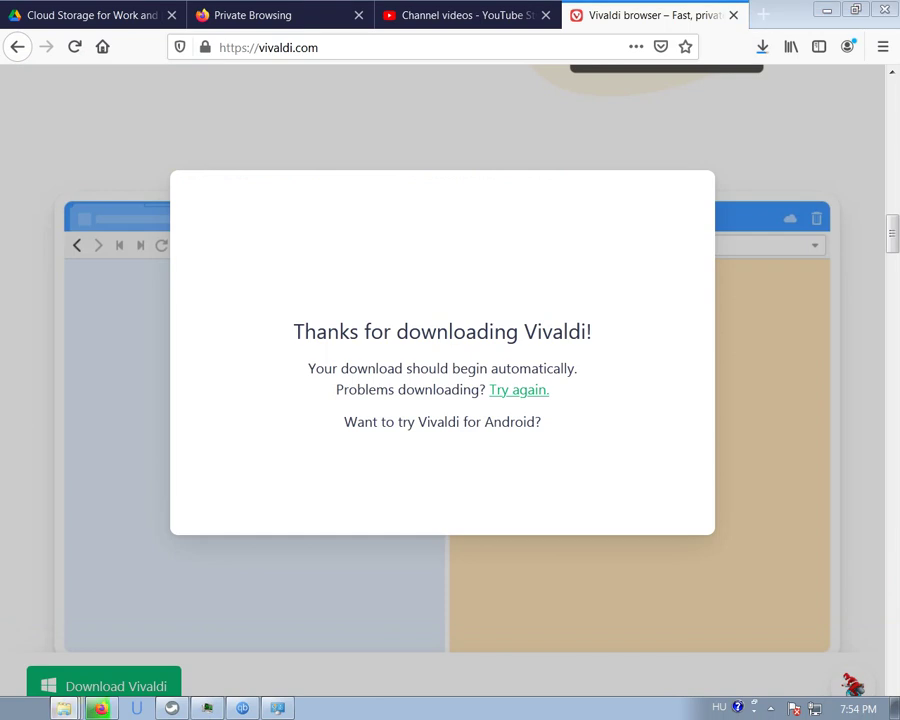
pyautogui.click(780, 400)
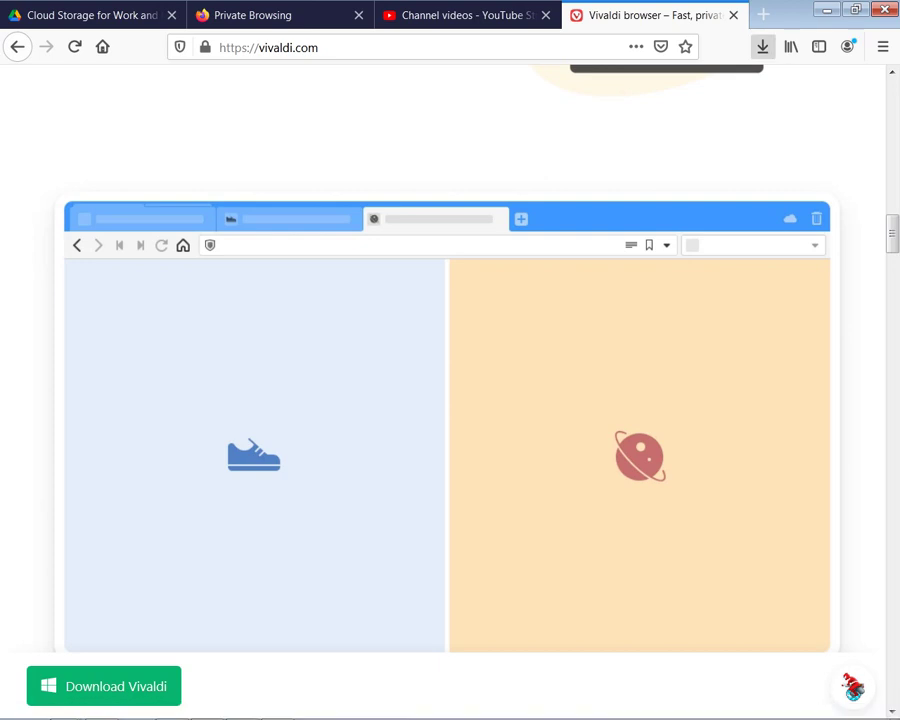
# - Run the downloaded Vivaldi.3.4.2066.94.x64 installer from its folder and install Vivaldi, accepting the terms of service
pyautogui.rightClick(762, 47)
pyautogui.click(590, 92)
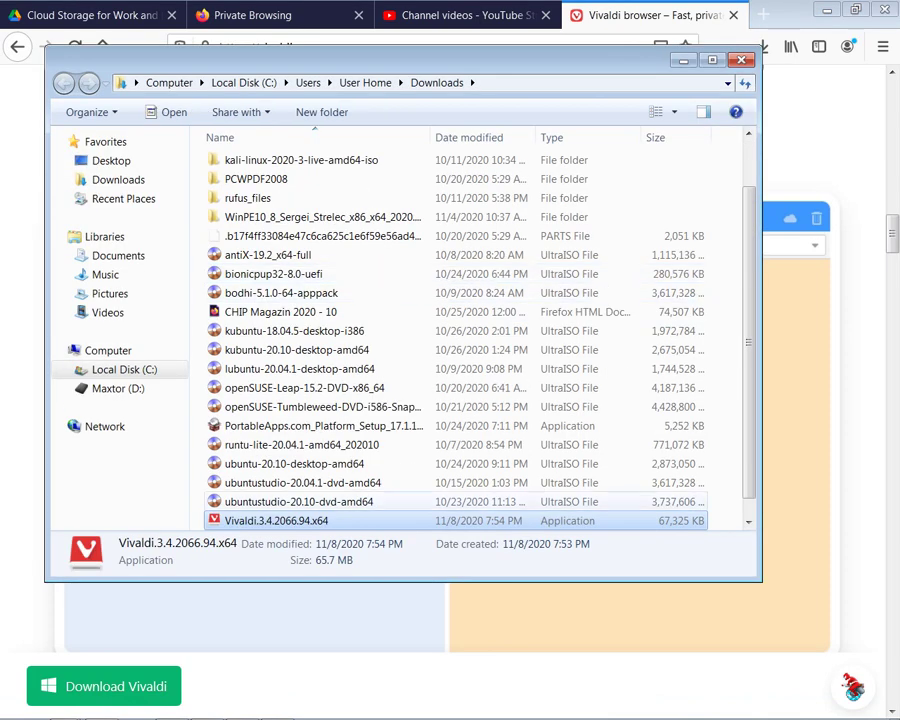
pyautogui.rightClick(313, 520)
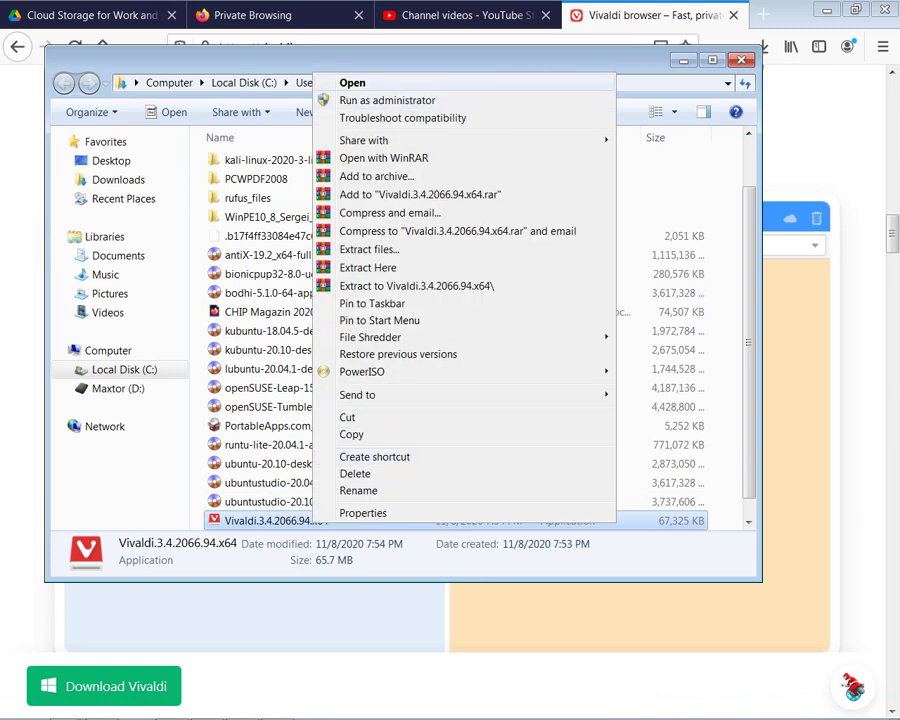
pyautogui.click(352, 82)
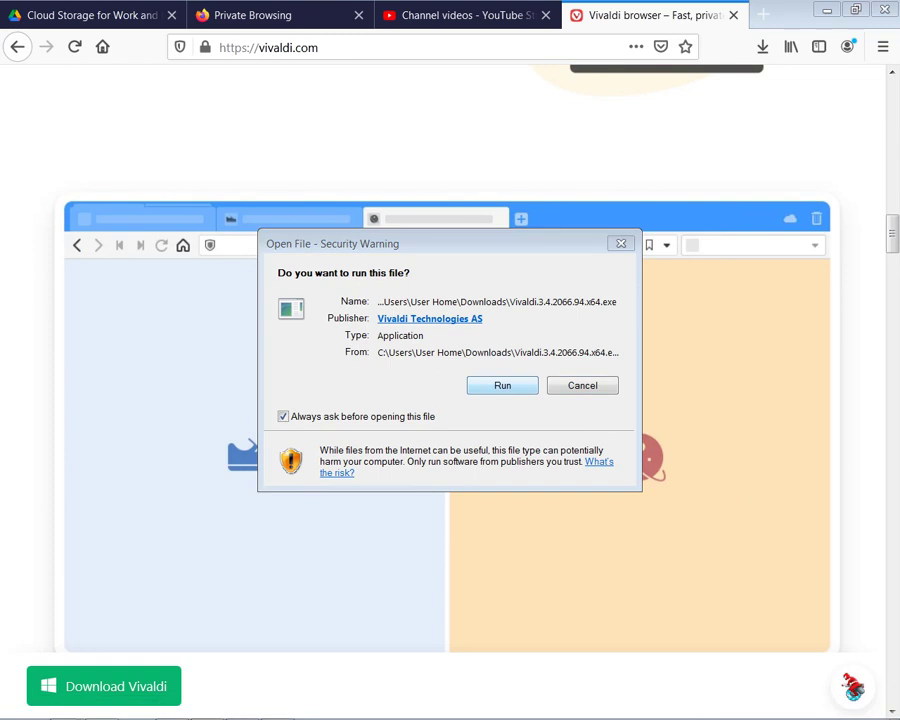
pyautogui.press('Return')
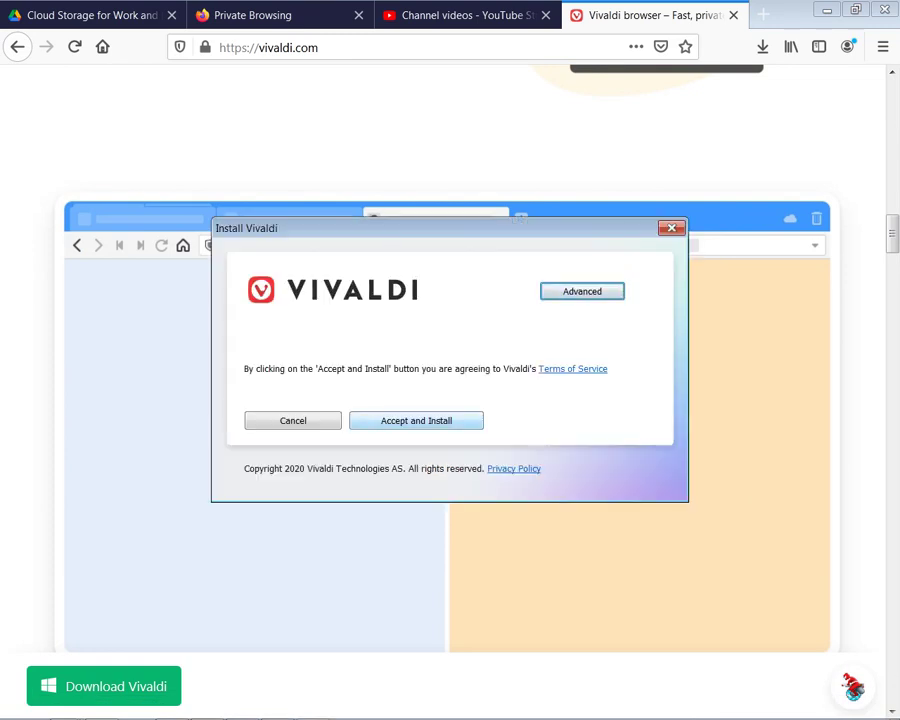
pyautogui.press('Return')
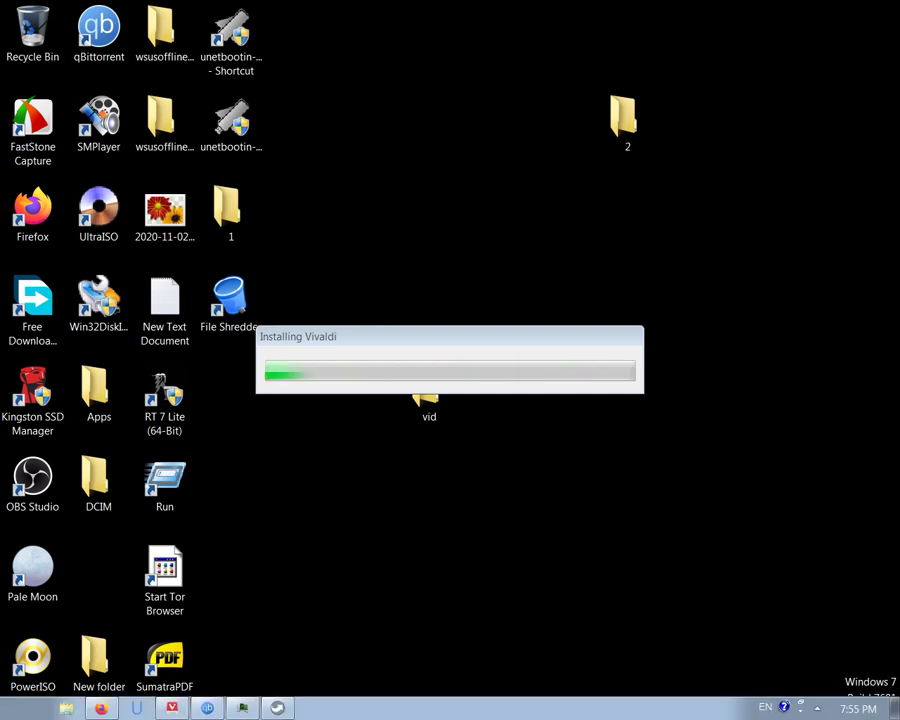
pyautogui.click(816, 707)
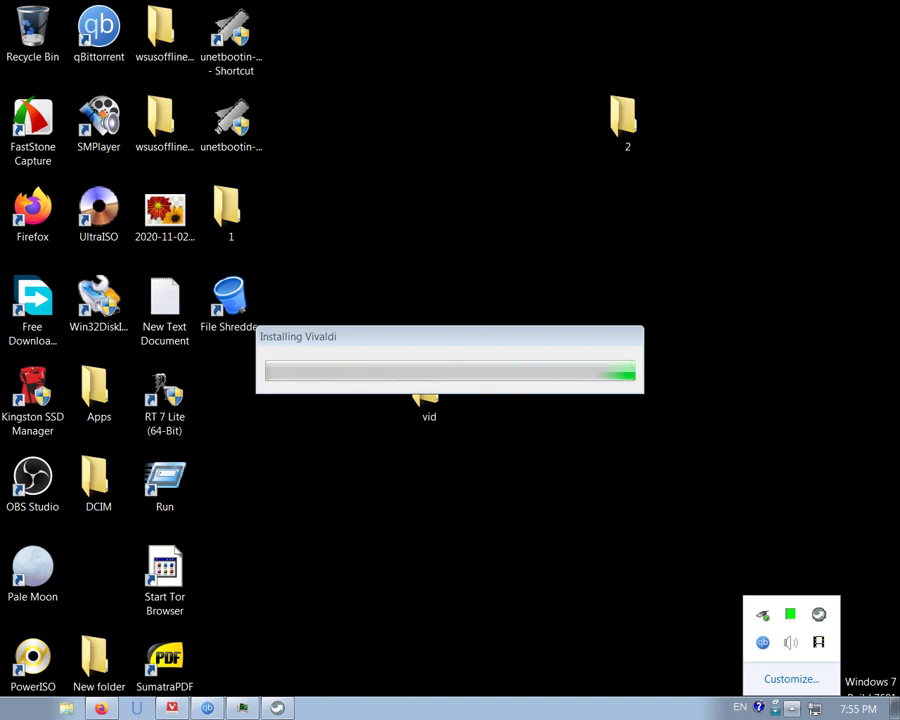
pyautogui.click(815, 710)
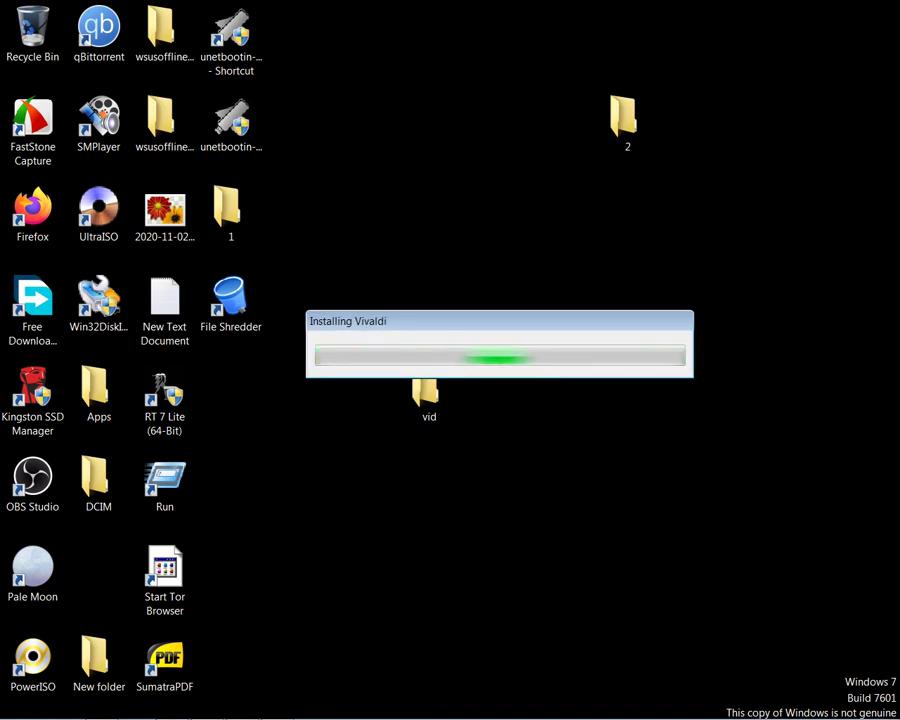
# - Switch back to Firefox and read through the feature descriptions on the Vivaldi website while the installation runs
pyautogui.moveTo(62, 717)
pyautogui.click(101, 709)
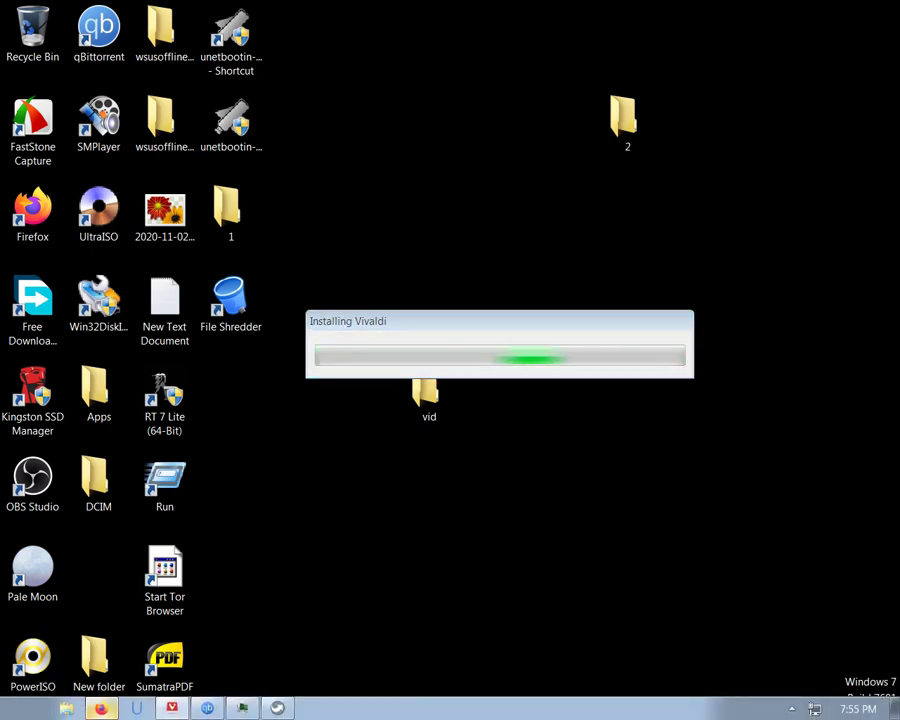
pyautogui.click(101, 708)
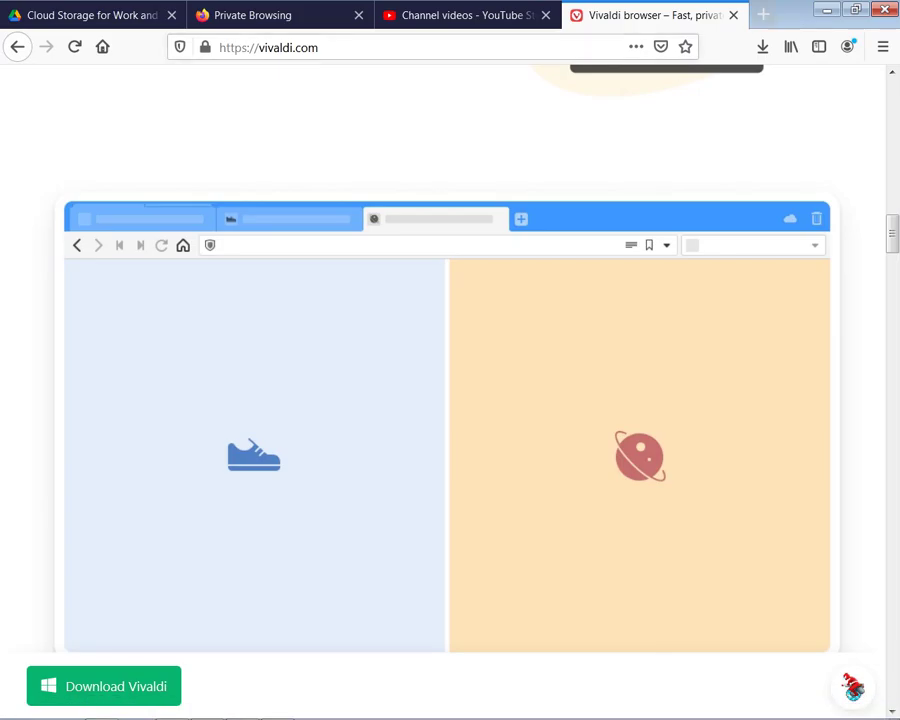
pyautogui.scroll(-3, 443, 400)
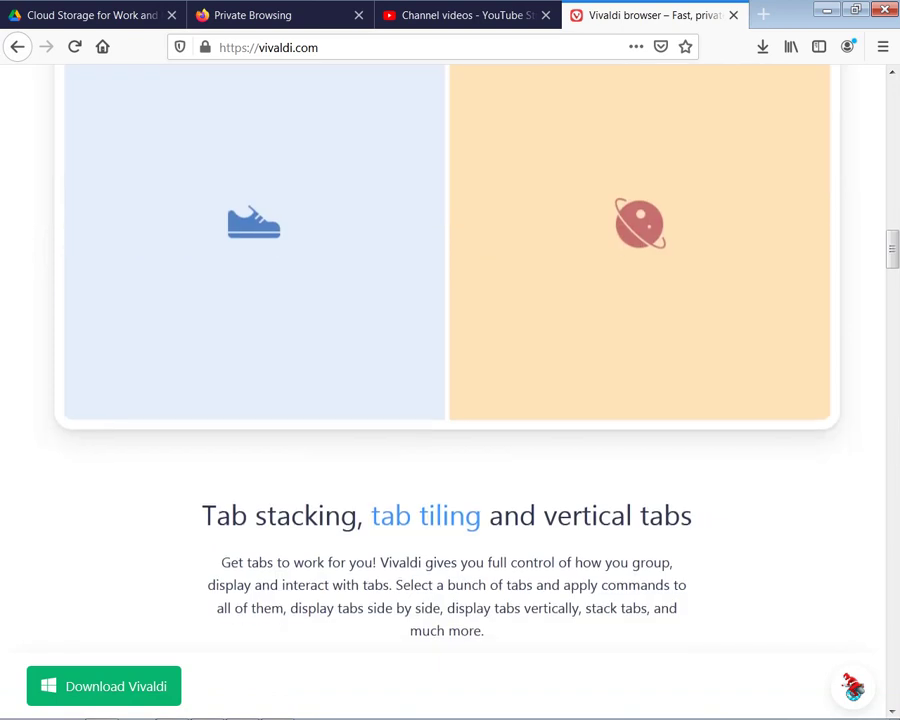
pyautogui.scroll(-3, 443, 400)
pyautogui.scroll(-3, 443, 400)
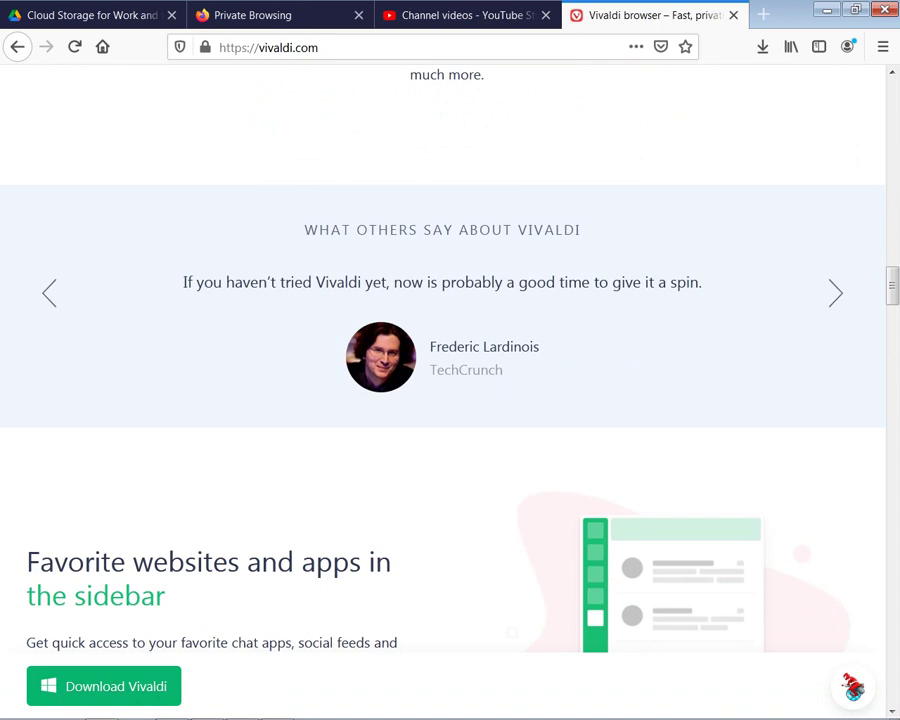
pyautogui.scroll(-6, 443, 400)
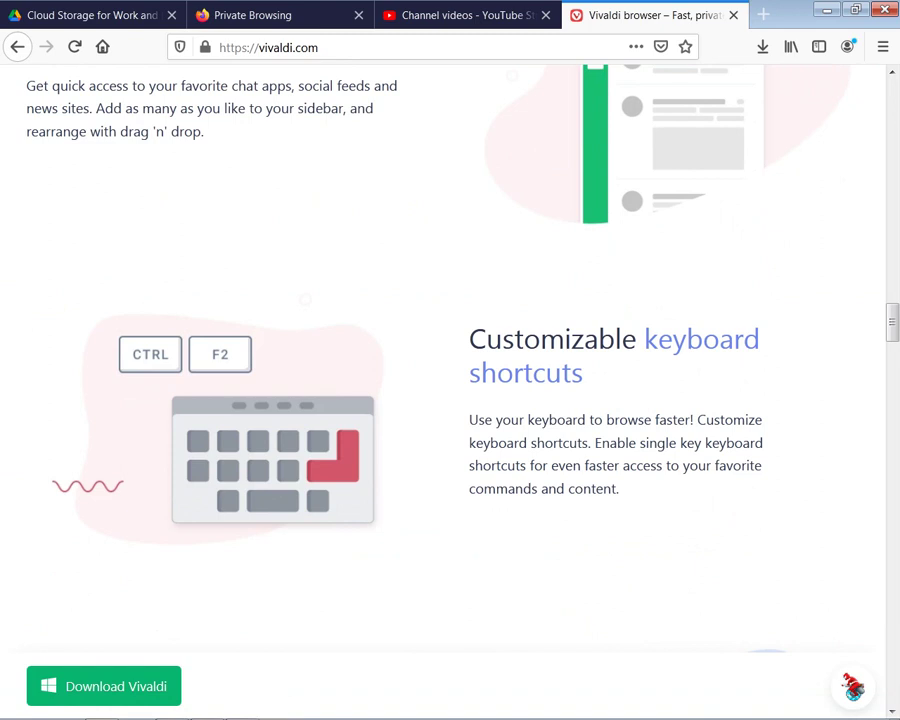
pyautogui.scroll(-3, 443, 400)
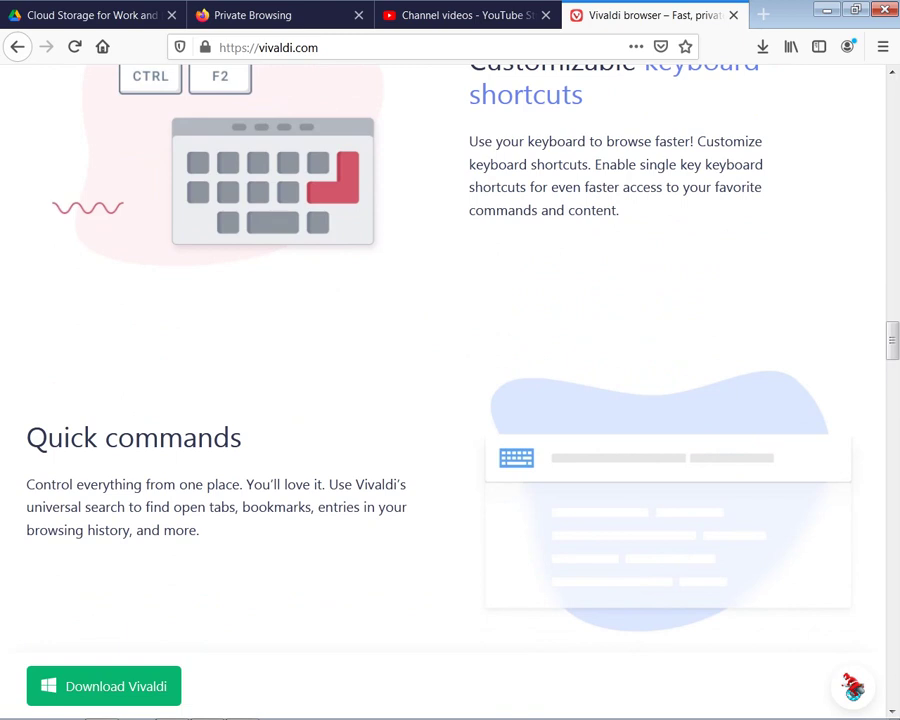
pyautogui.scroll(-12, 443, 400)
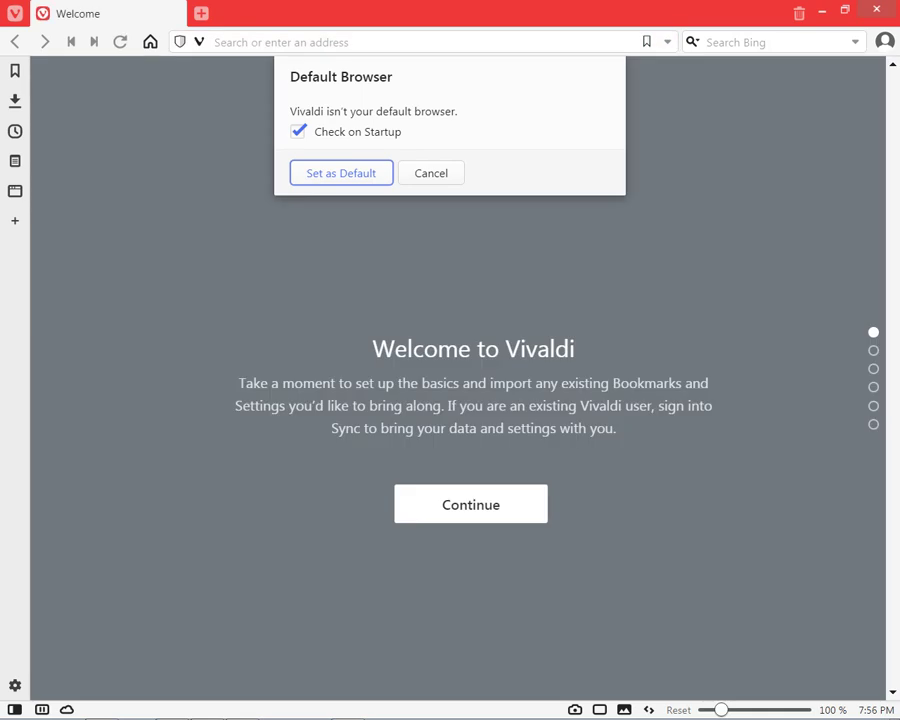
# - Decline making Vivaldi the default browser and continue the welcome setup to importing bookmarks and settings
pyautogui.click(431, 173)
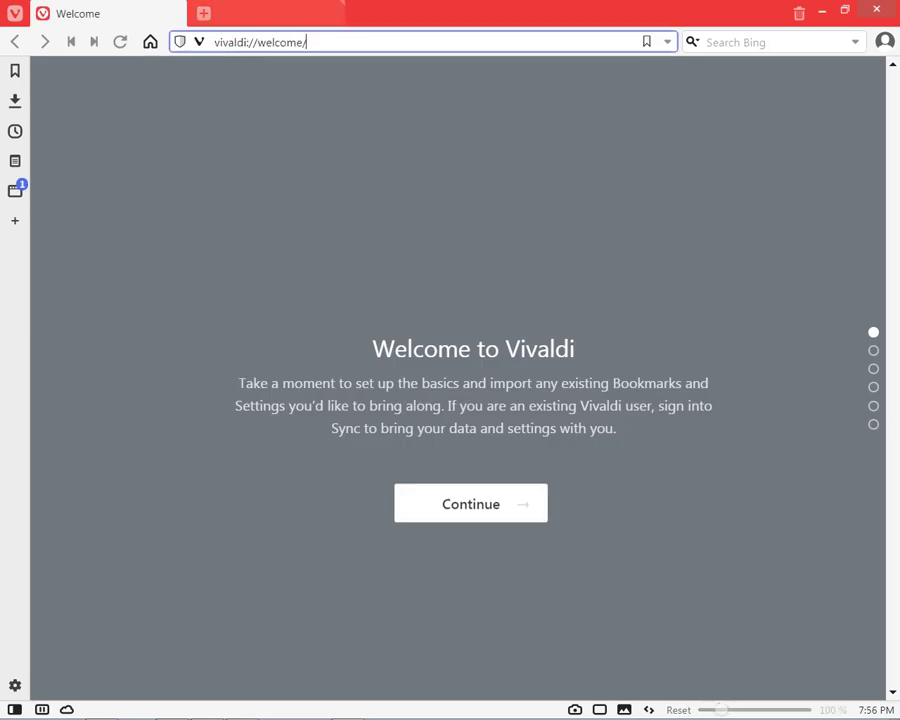
pyautogui.click(471, 503)
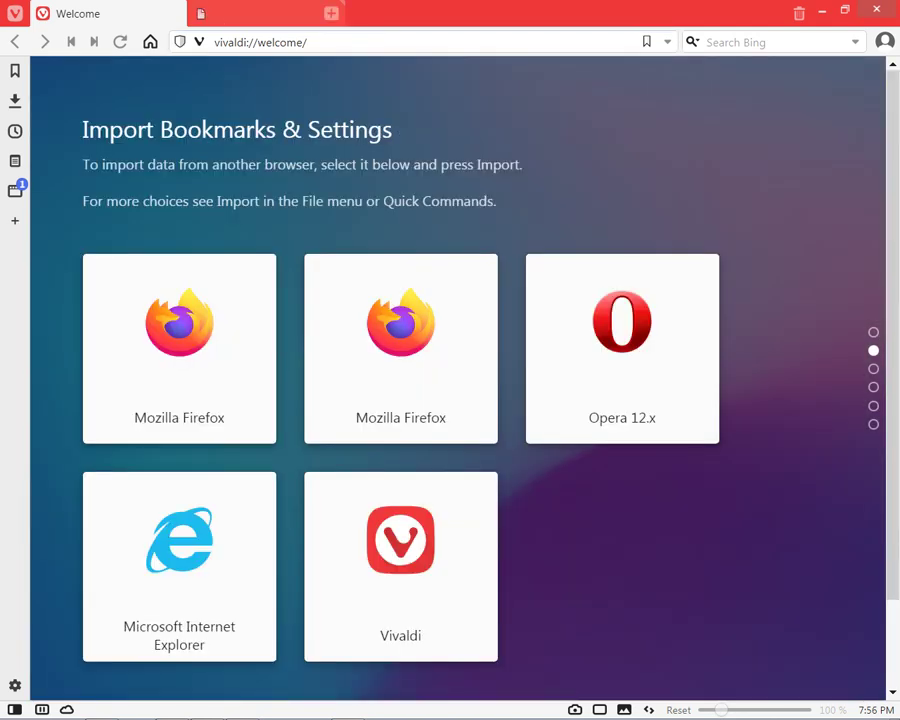
# - Review the import sources, select Vivaldi and continue the welcome setup without importing any bookmarks or settings
pyautogui.scroll(-2, 458, 378)
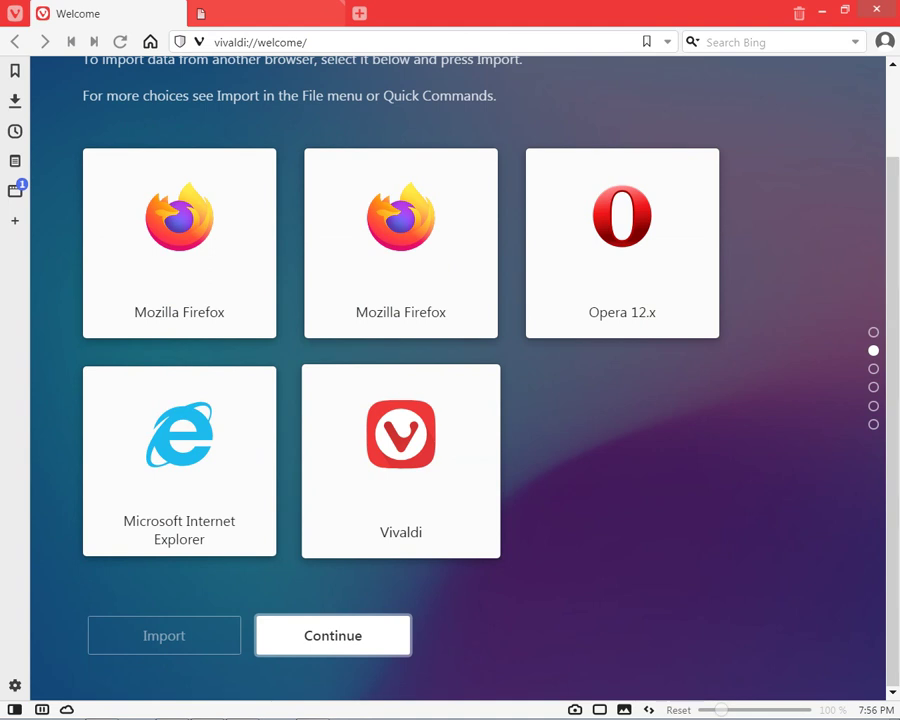
pyautogui.scroll(1, 450, 380)
pyautogui.moveTo(265, 13)
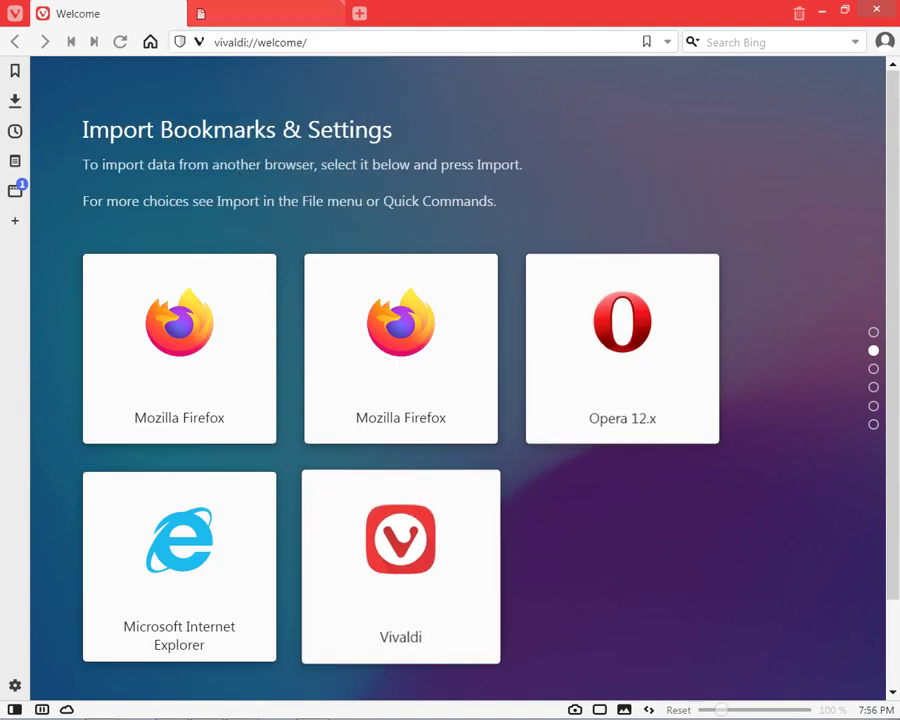
pyautogui.click(401, 566)
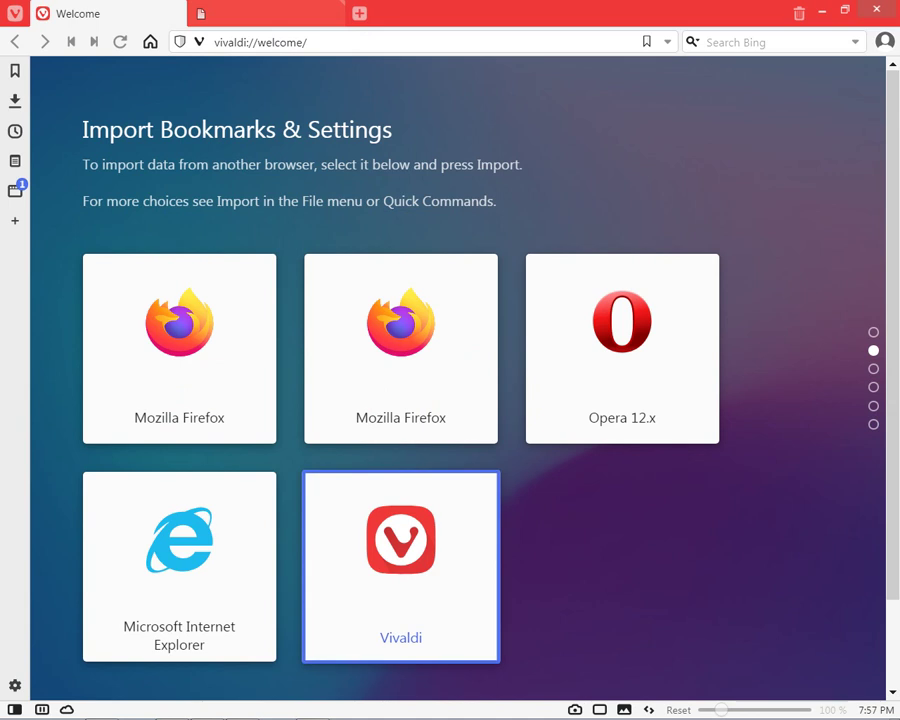
pyautogui.click(401, 566)
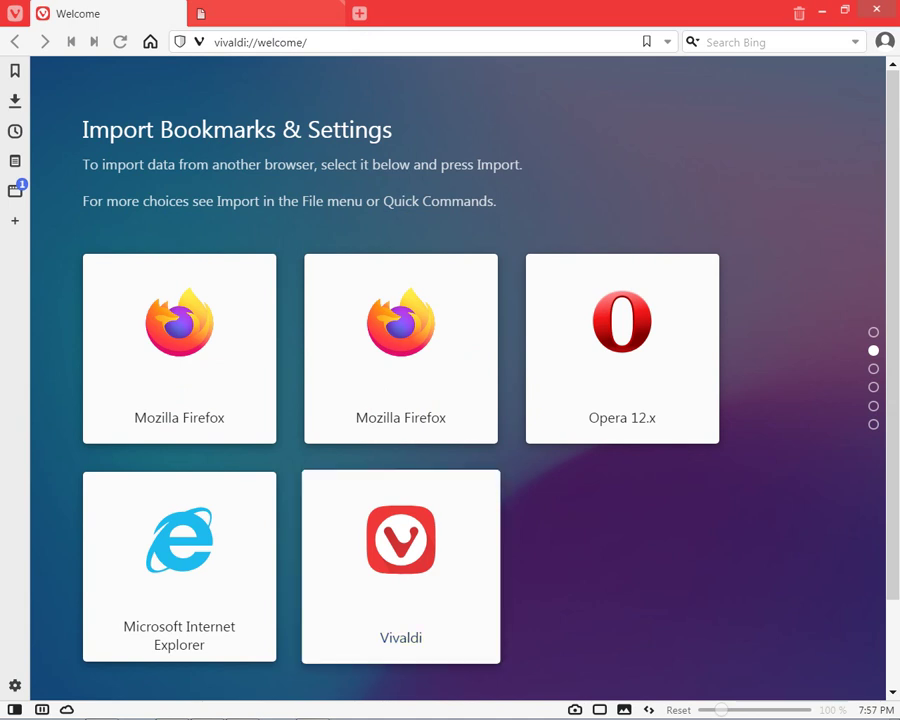
pyautogui.click(401, 566)
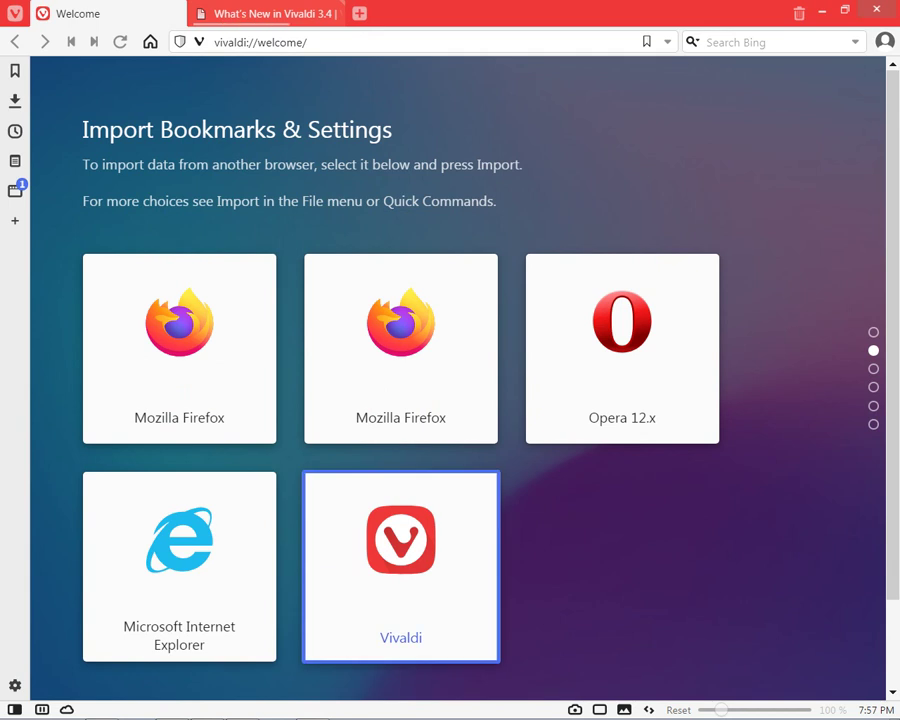
pyautogui.scroll(-1, 401, 566)
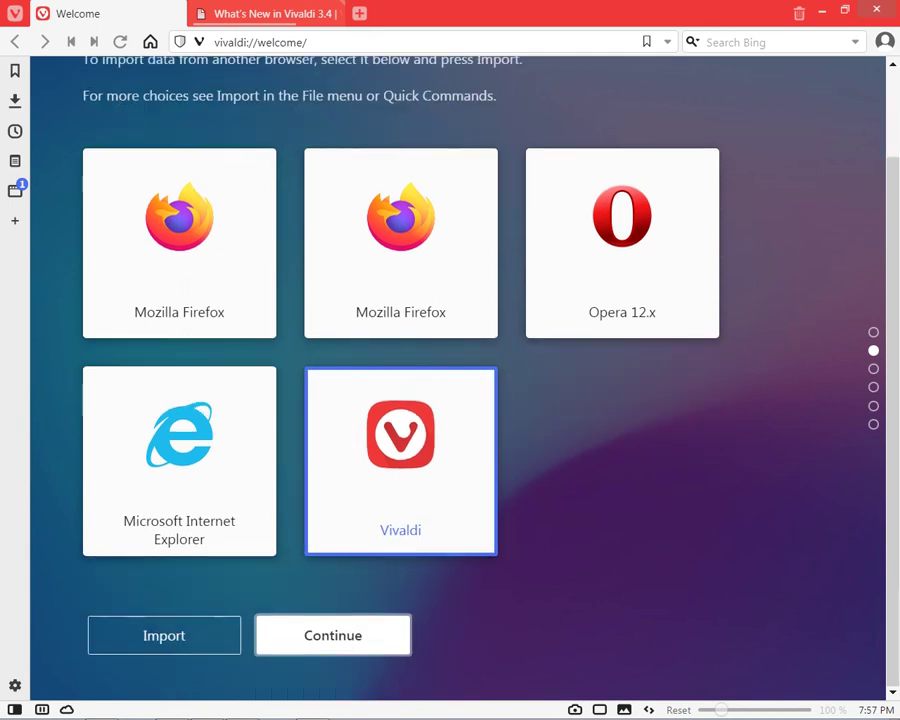
pyautogui.click(333, 685)
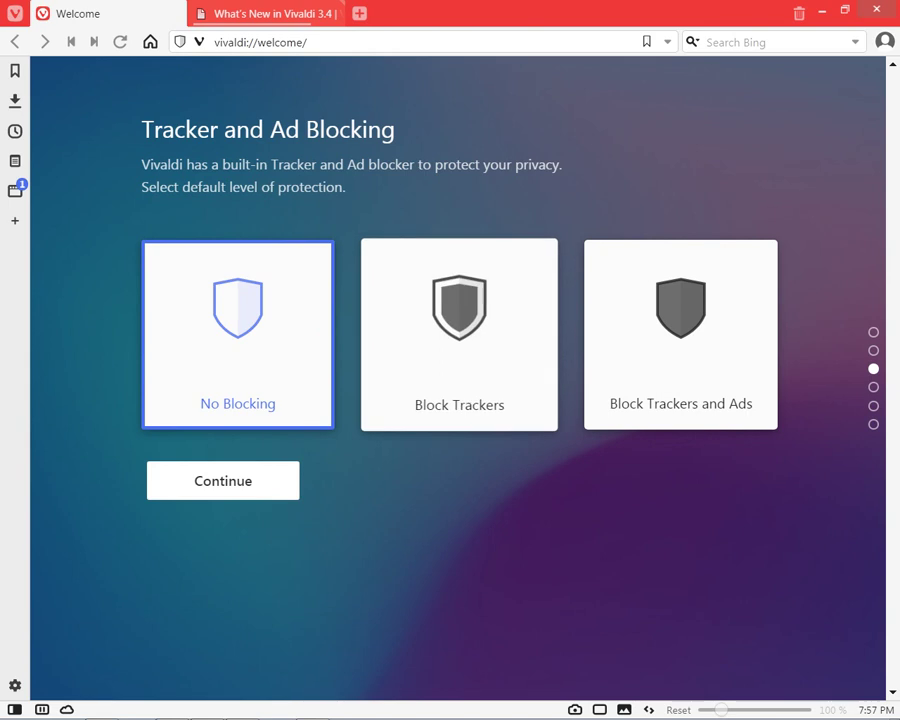
# - Continue through the welcome setup with No Blocking, the Vivaldi theme and the Top tab bar position
pyautogui.click(223, 481)
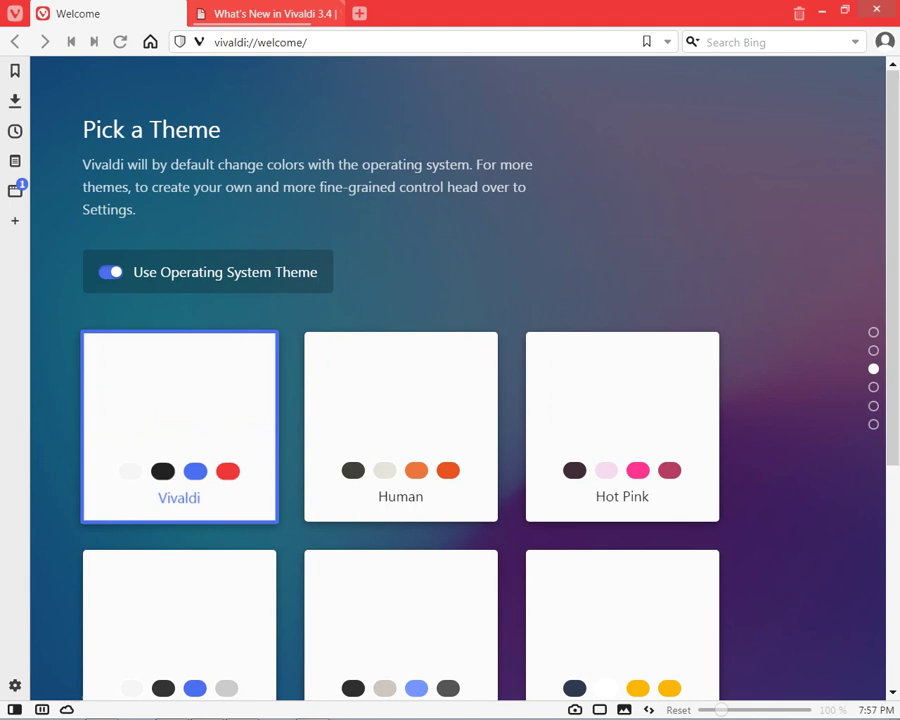
pyautogui.scroll(-4, 458, 378)
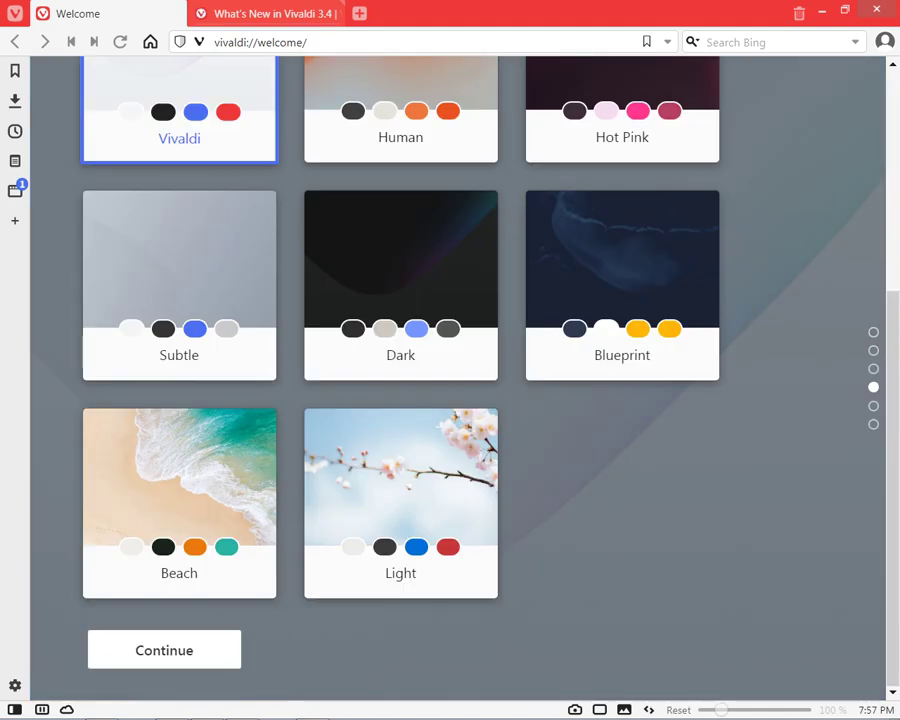
pyautogui.click(190, 650)
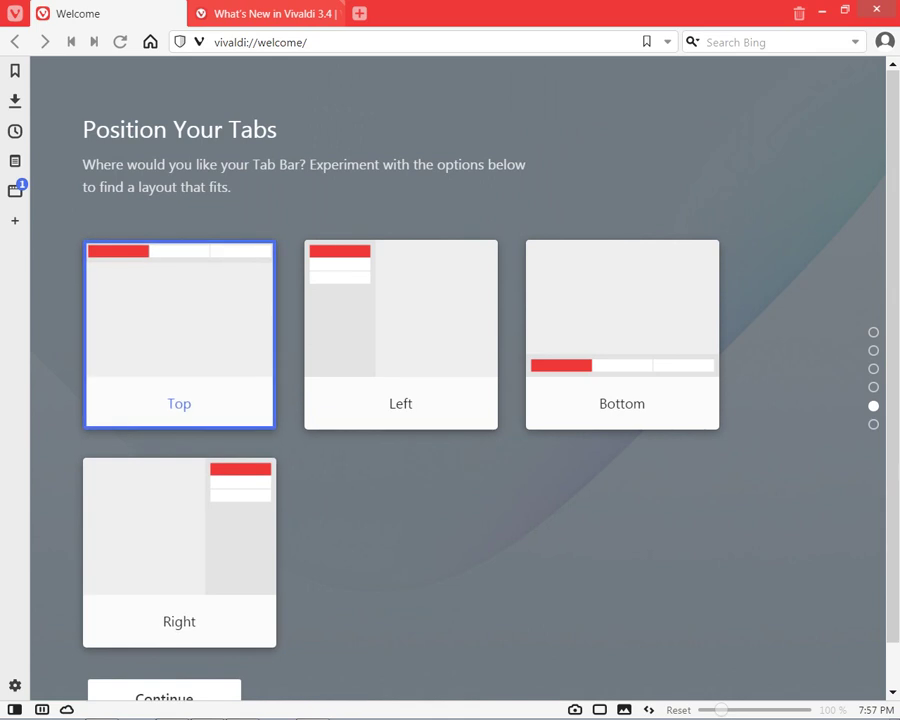
pyautogui.click(164, 691)
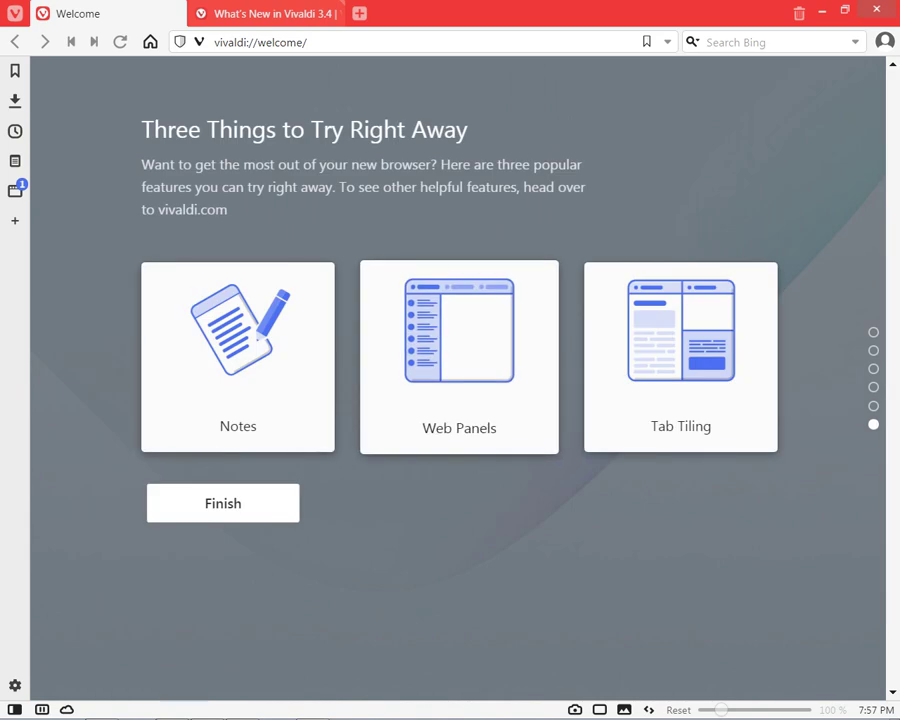
# - Open the Notes help article from the welcome page and read through the What's New in Vivaldi 3.4 page
pyautogui.click(238, 357)
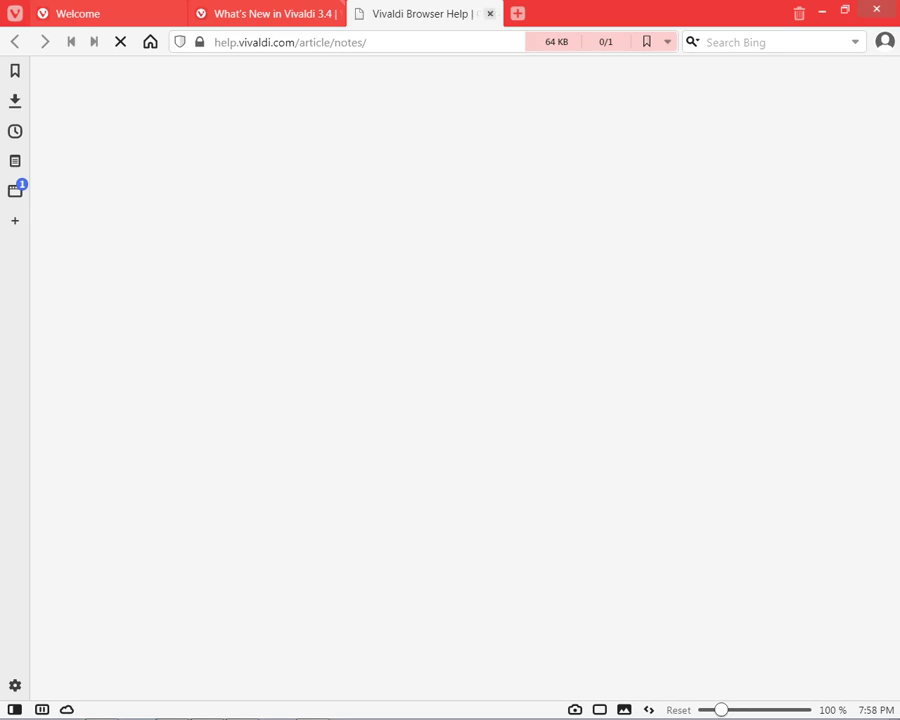
pyautogui.moveTo(325, 14)
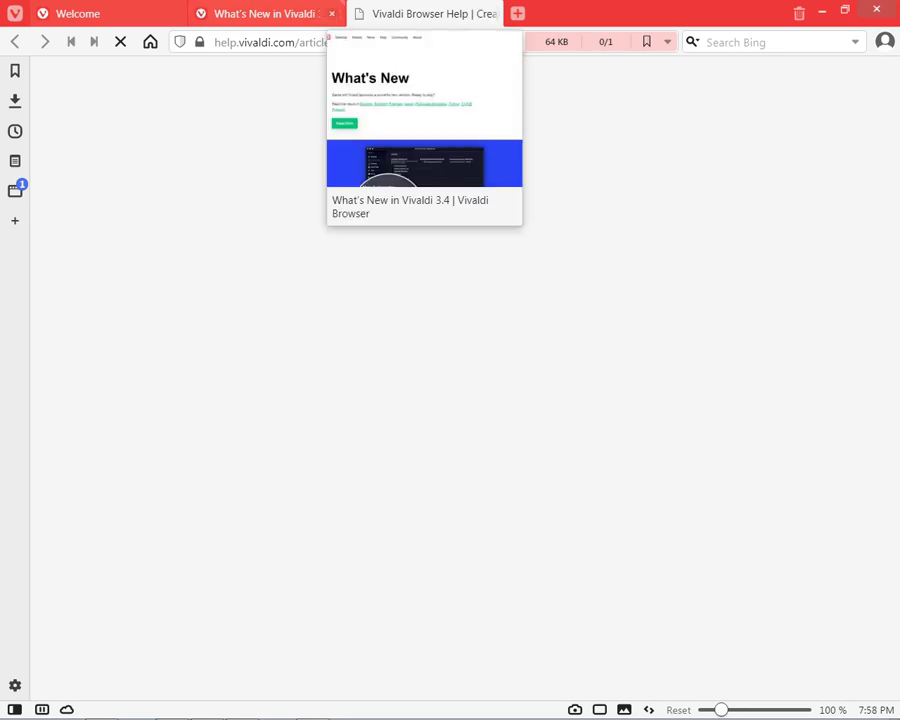
pyautogui.click(325, 14)
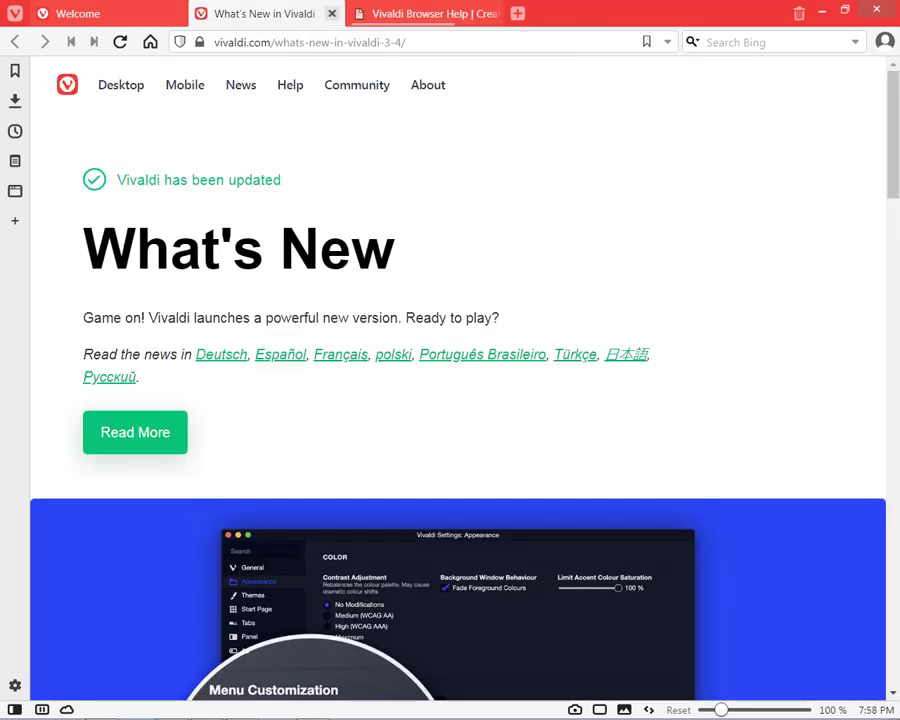
pyautogui.scroll(-4, 450, 380)
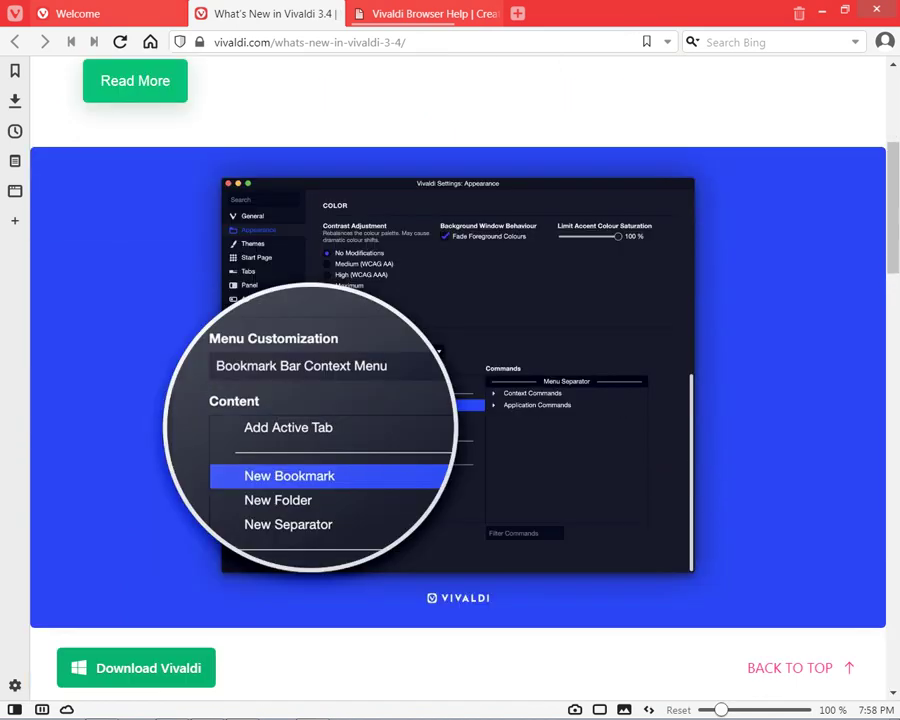
pyautogui.scroll(-6, 450, 380)
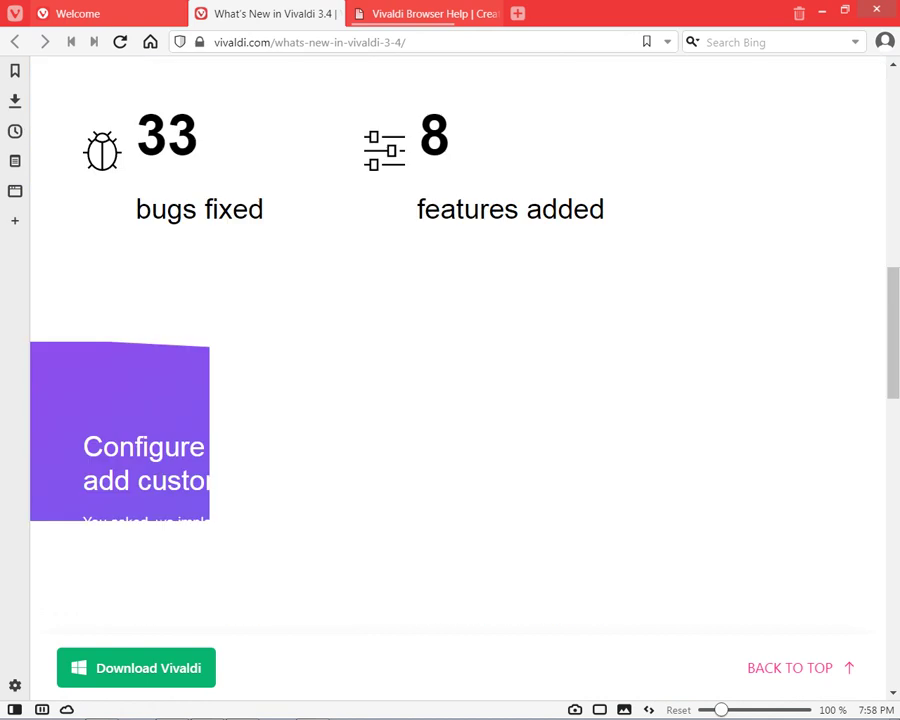
pyautogui.scroll(-14, 450, 380)
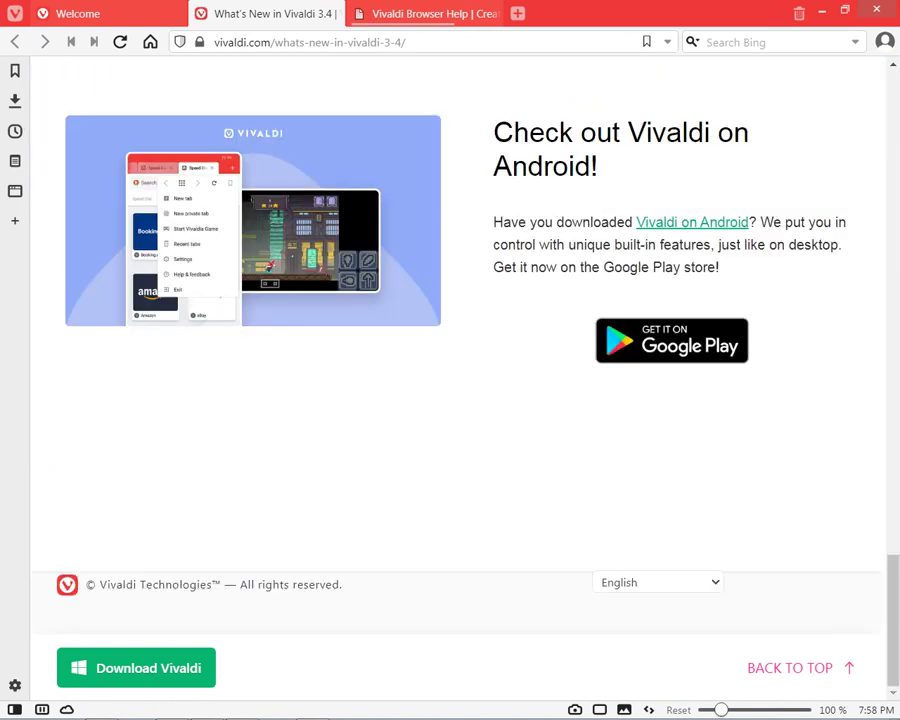
pyautogui.scroll(5, 450, 380)
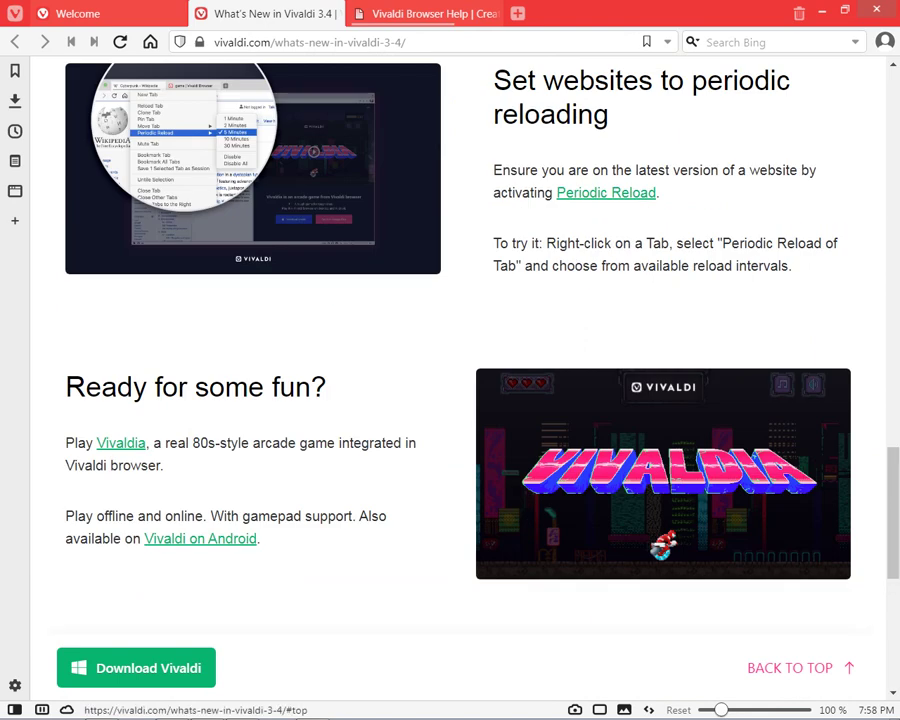
pyautogui.scroll(4, 450, 380)
pyautogui.scroll(-5, 450, 380)
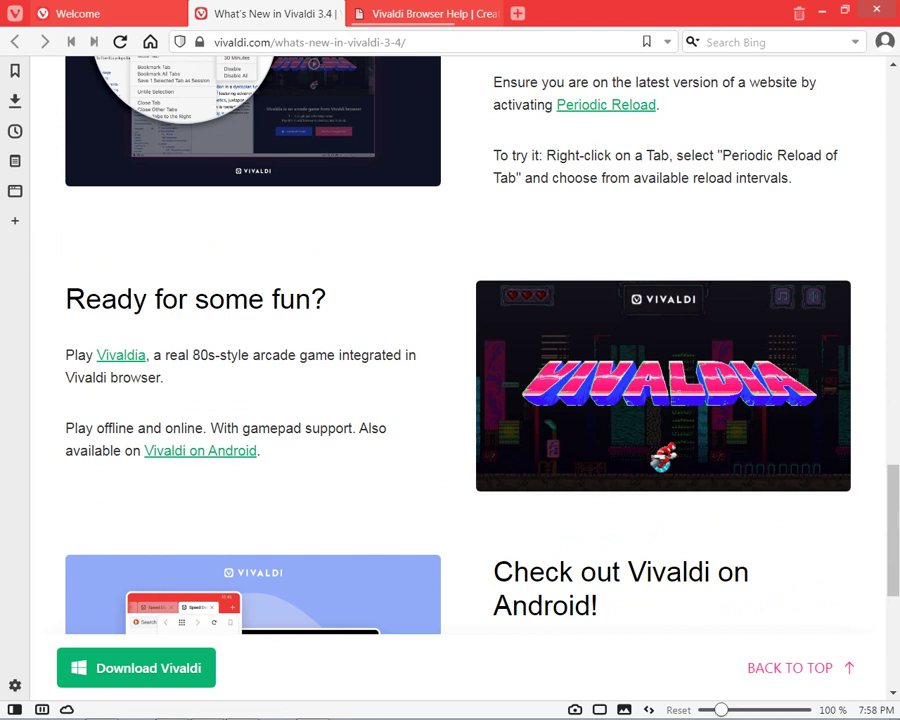
# - Open the Vivaldia game page from the What's New article, start its trailer video and close it
pyautogui.click(121, 356)
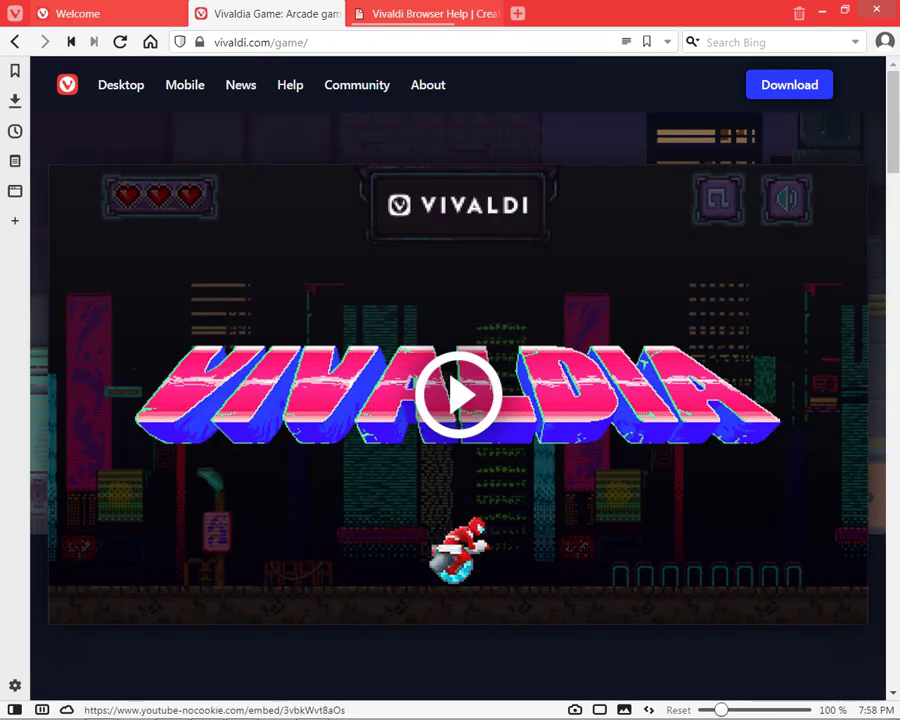
pyautogui.click(459, 395)
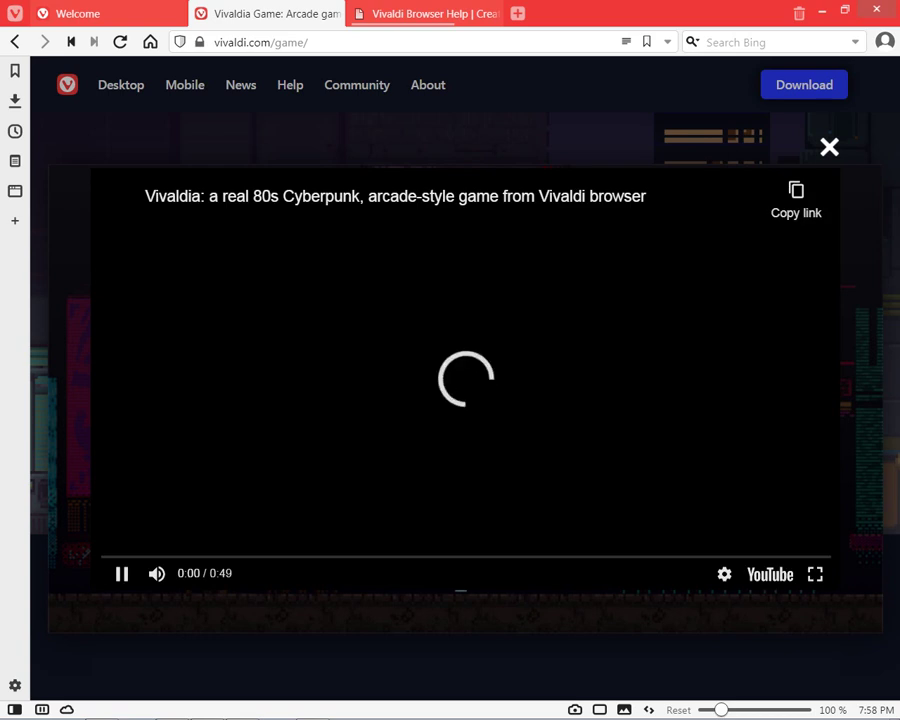
pyautogui.click(121, 574)
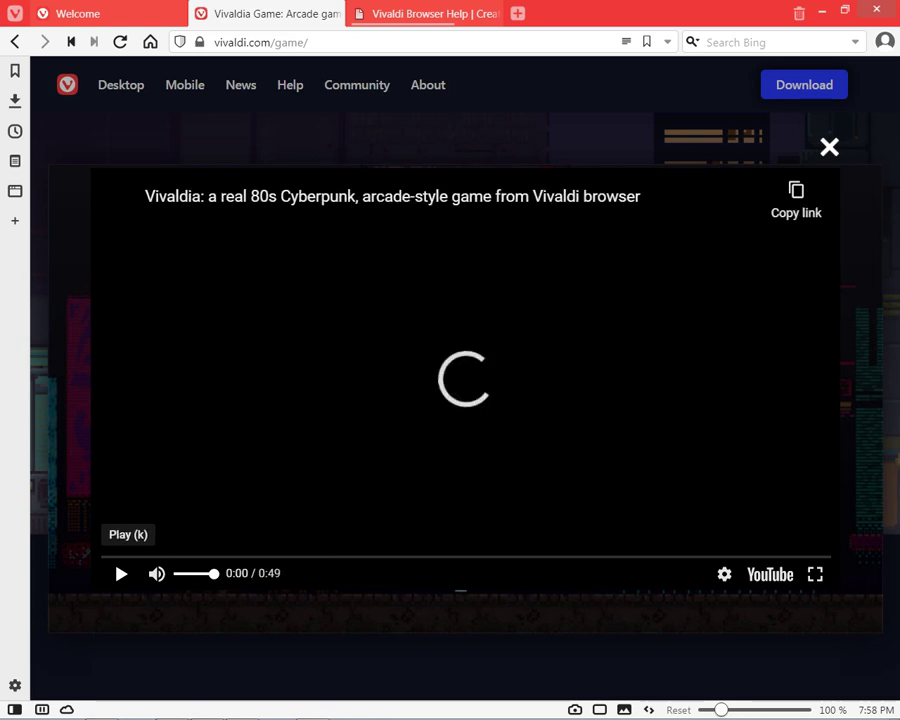
pyautogui.click(829, 147)
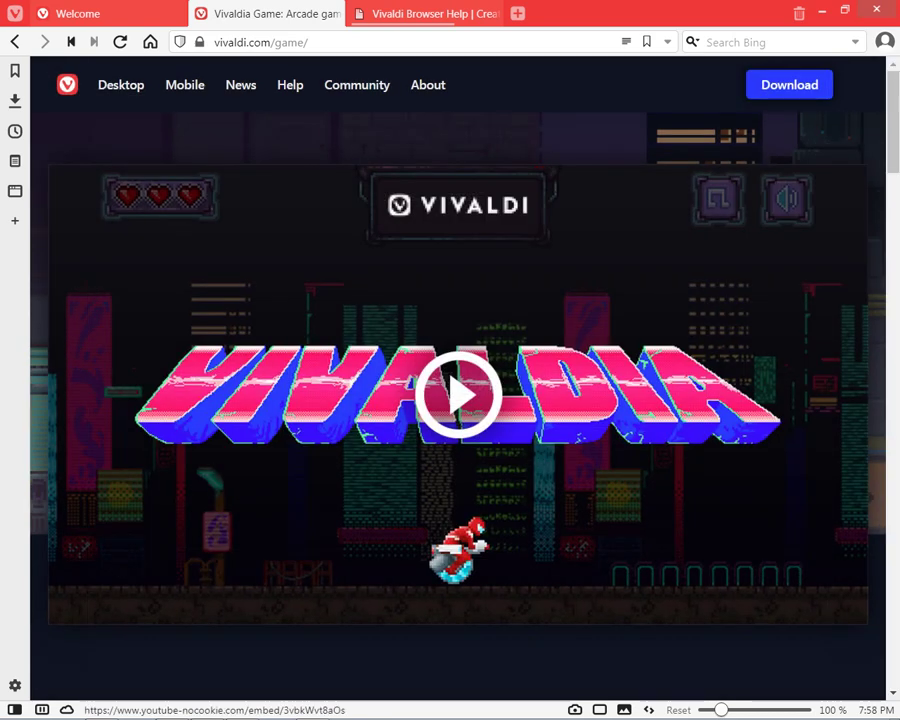
pyautogui.click(789, 84)
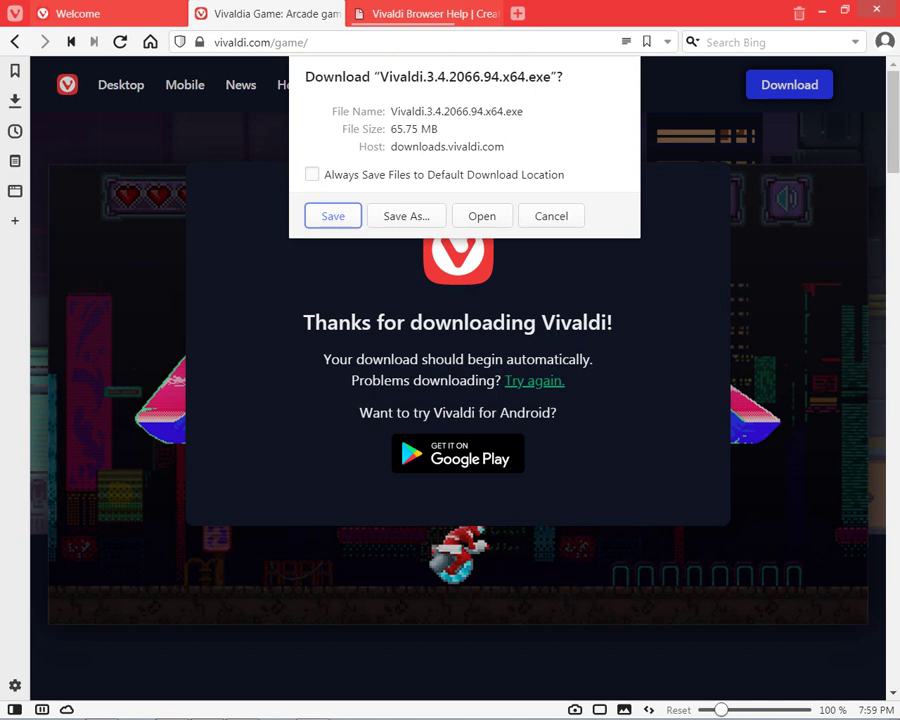
pyautogui.press('Escape')
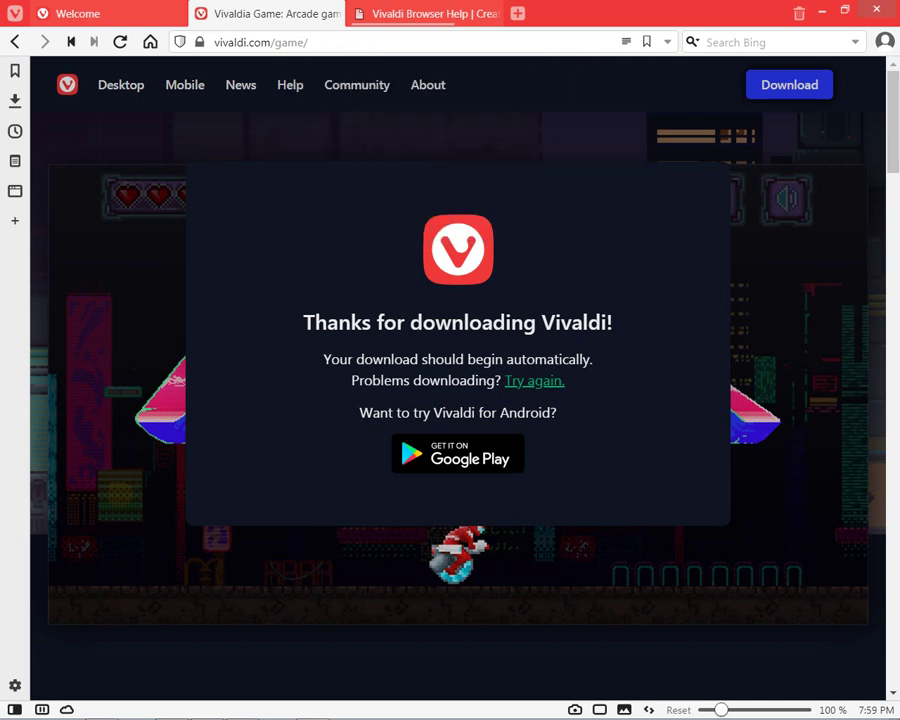
pyautogui.press('Escape')
pyautogui.click(459, 395)
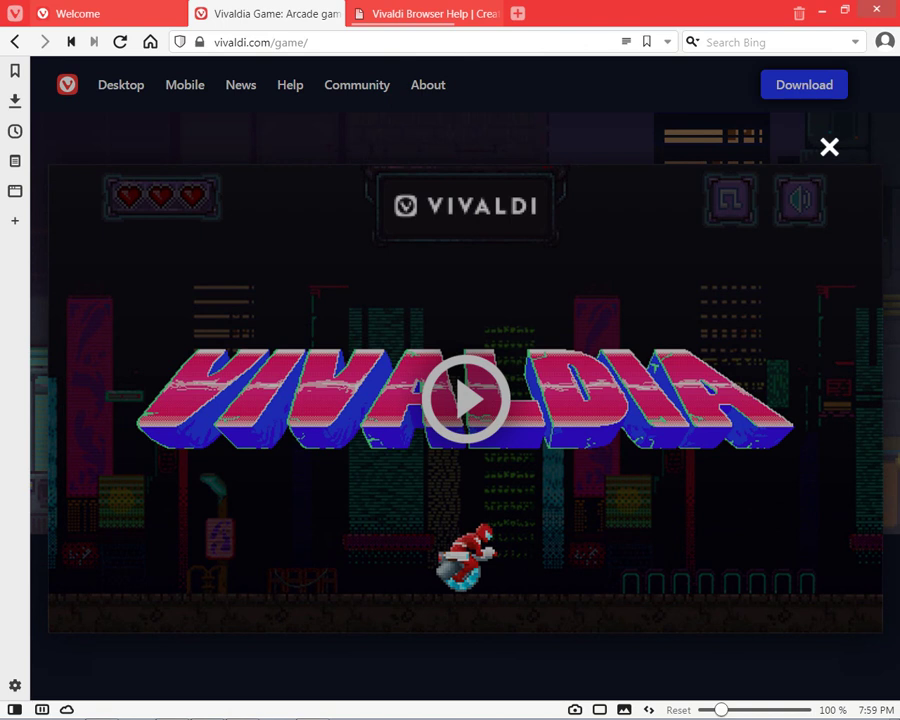
pyautogui.click(829, 147)
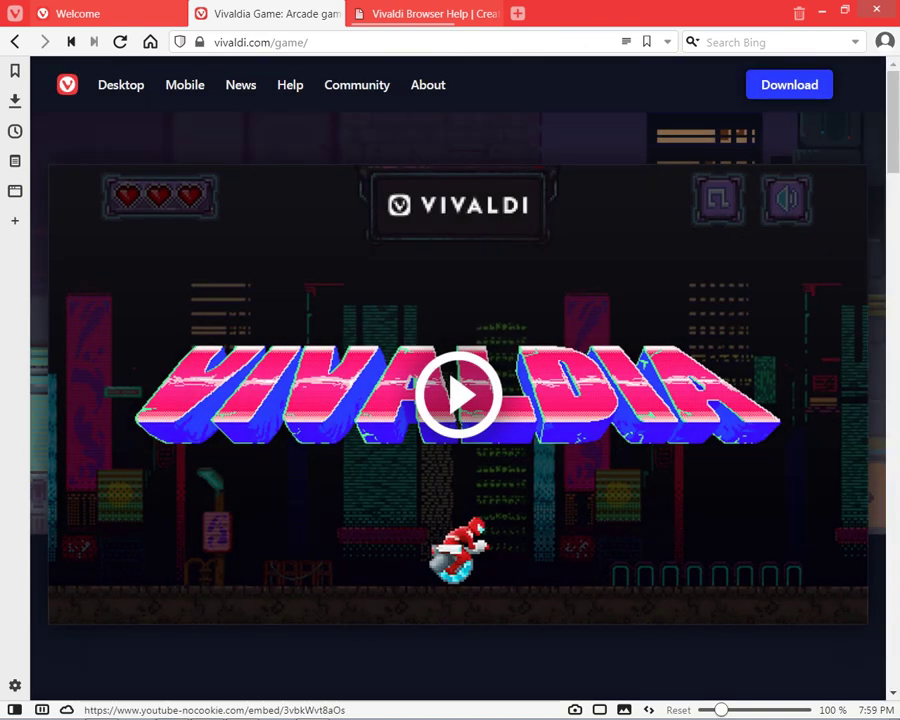
# - Open the bookmarks manager in a new tab and look at the profile's sync and people options
pyautogui.click(15, 13)
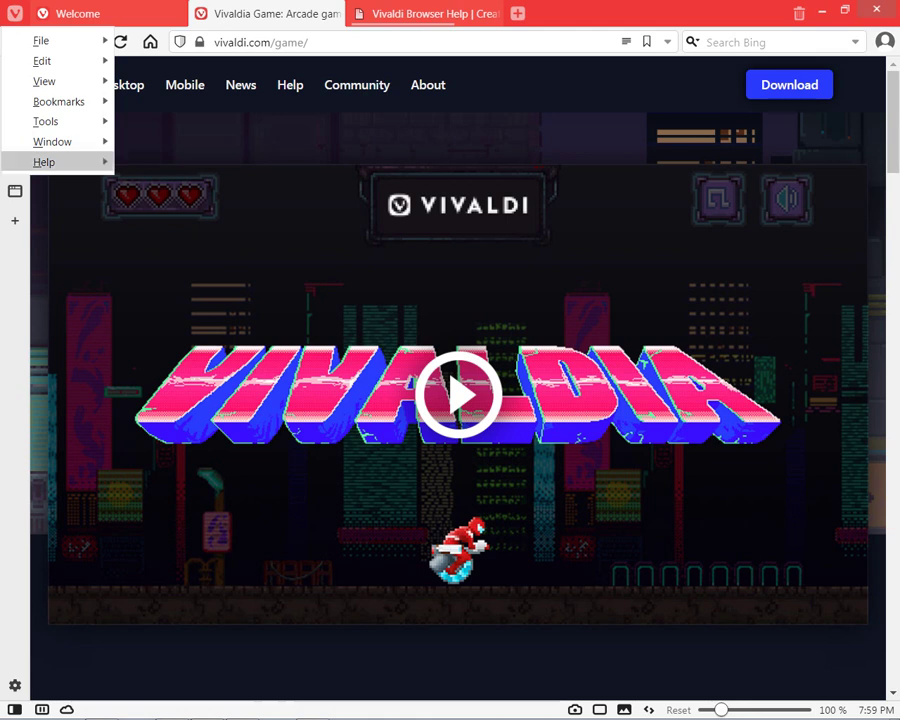
pyautogui.press('Up')
pyautogui.press('Up')
pyautogui.press('Up')
pyautogui.press('Right')
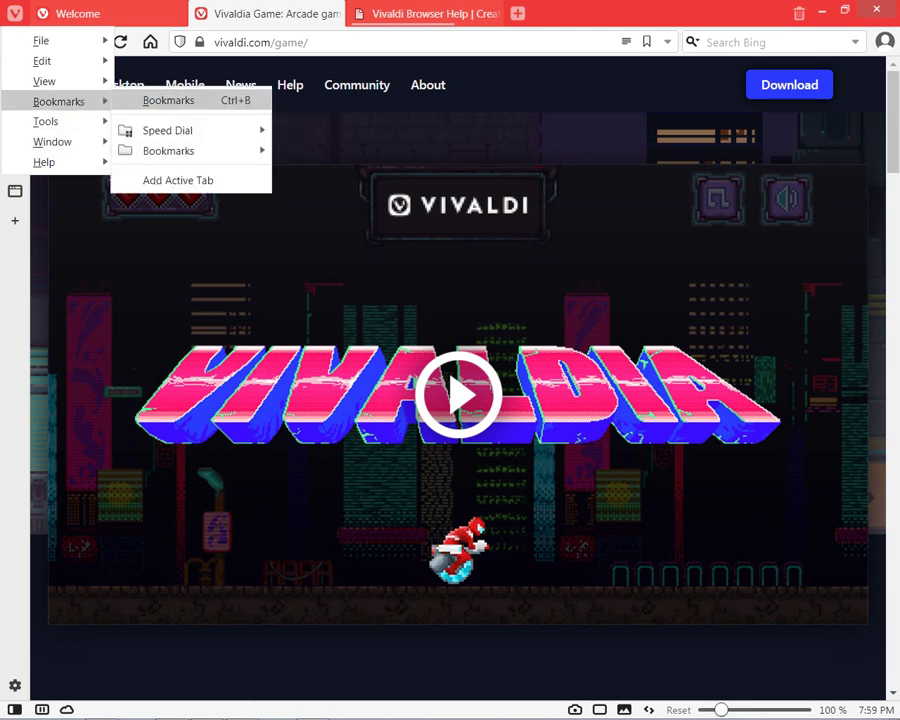
pyautogui.press('Return')
pyautogui.hotkey('ctrl', 'b')
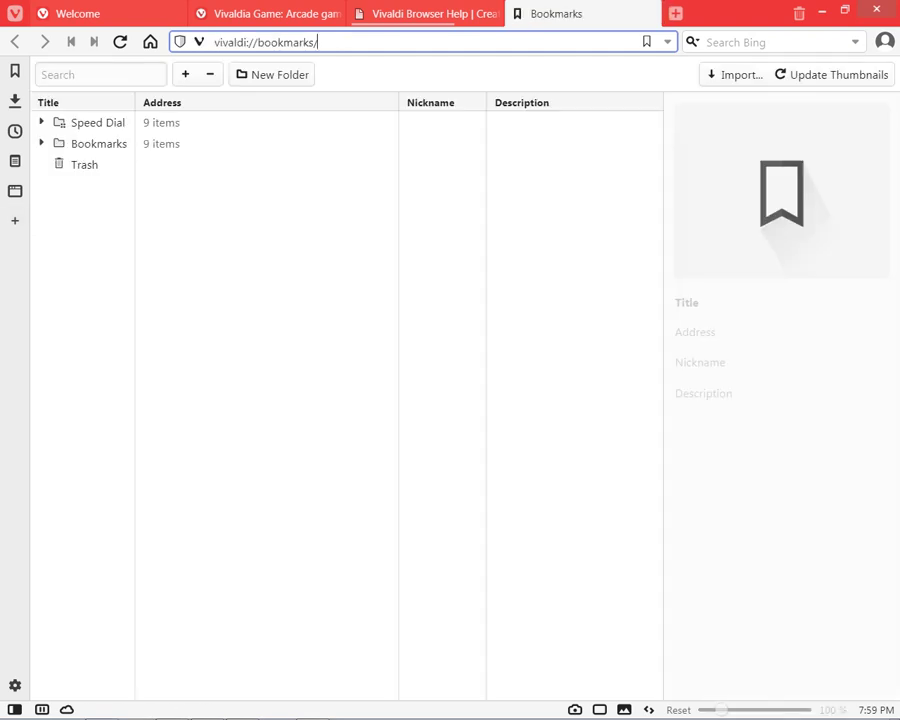
pyautogui.click(885, 41)
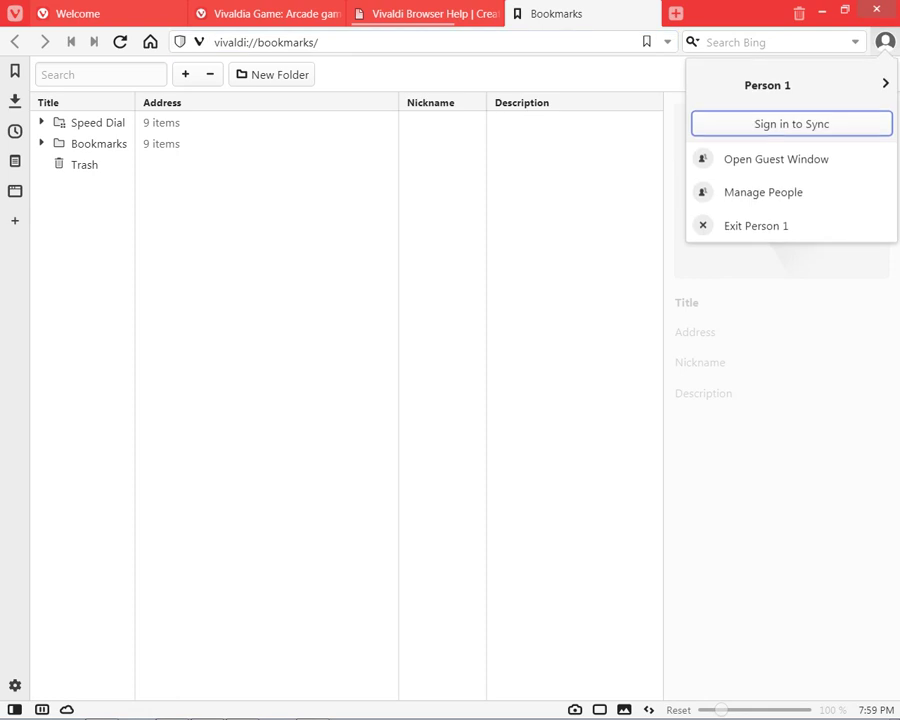
pyautogui.press('Escape')
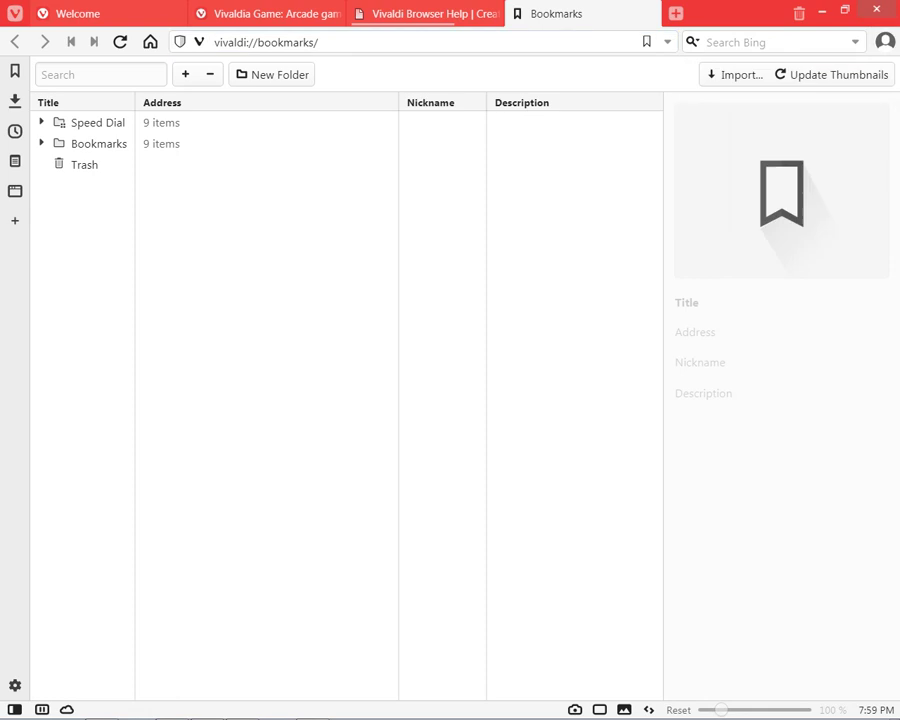
# - Open Vivaldi's About page to view the browser's version information
pyautogui.click(15, 14)
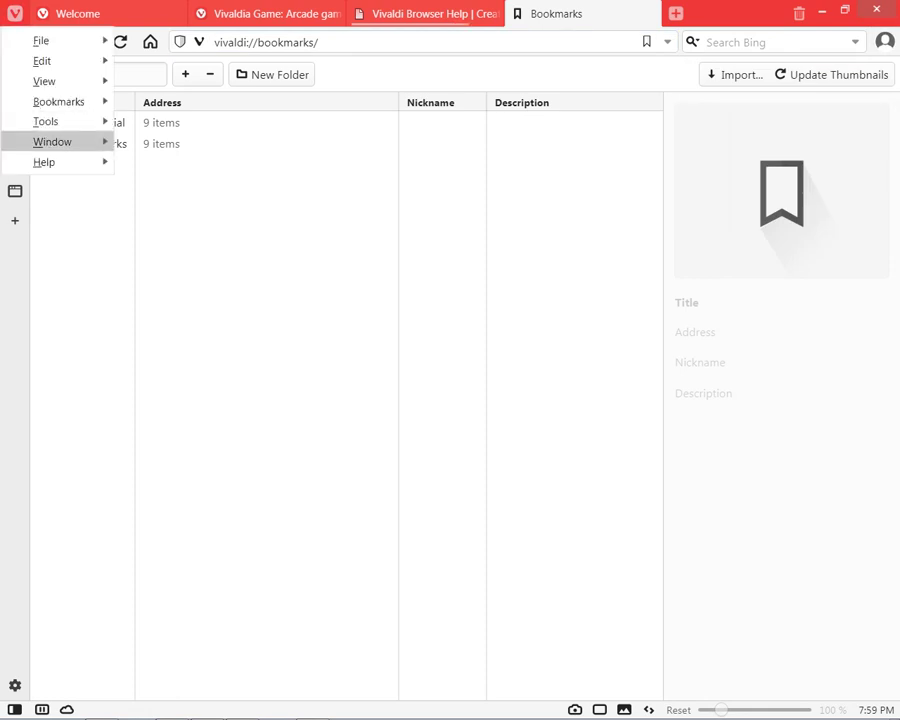
pyautogui.moveTo(58, 162)
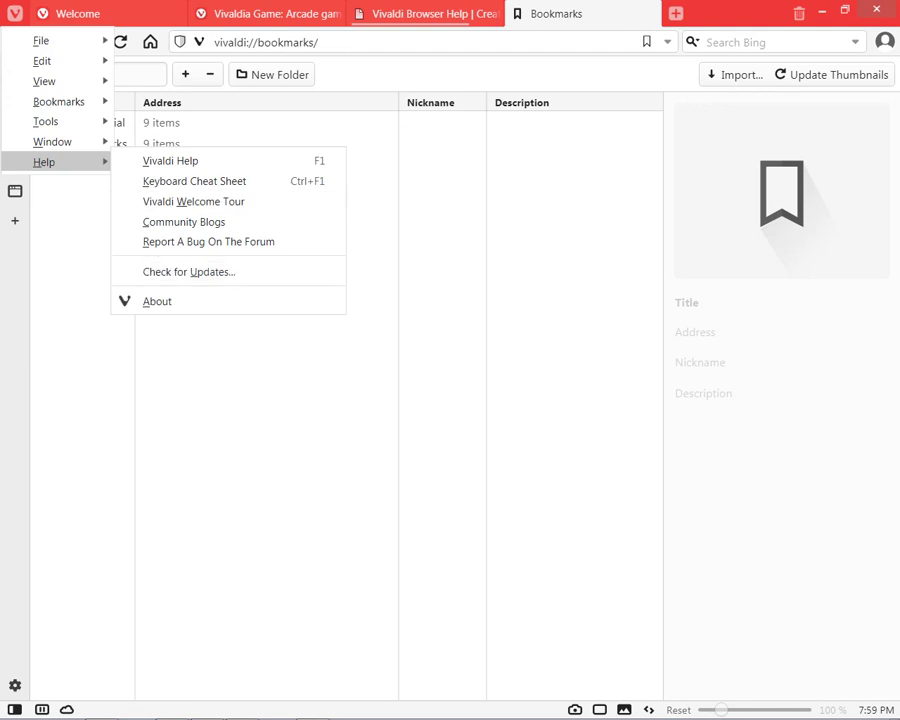
pyautogui.click(158, 301)
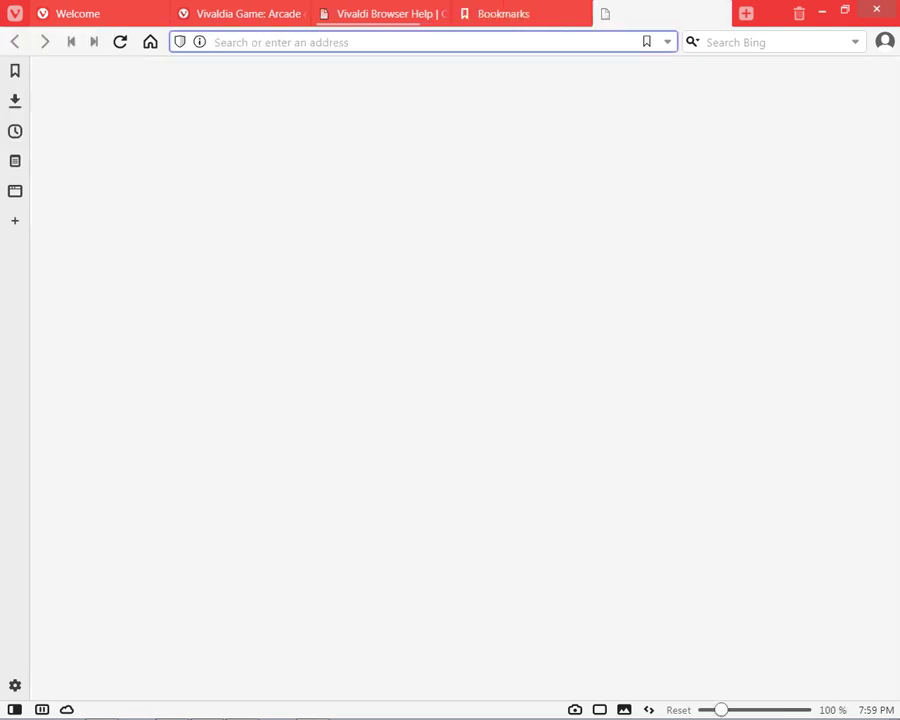
pyautogui.hotkey('ctrl', 'f')
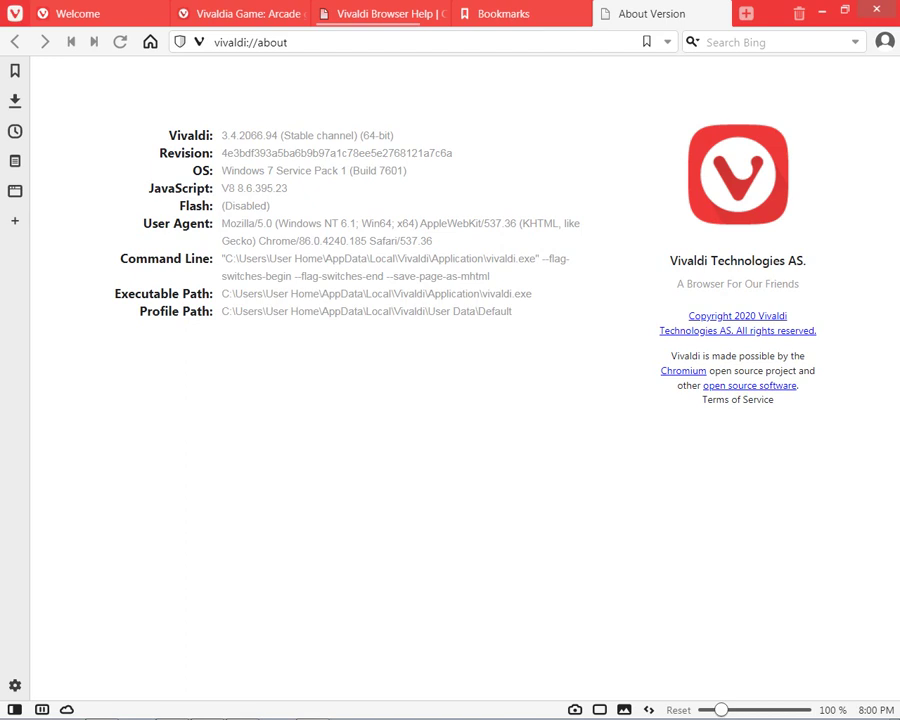
pyautogui.click(15, 14)
pyautogui.moveTo(46, 122)
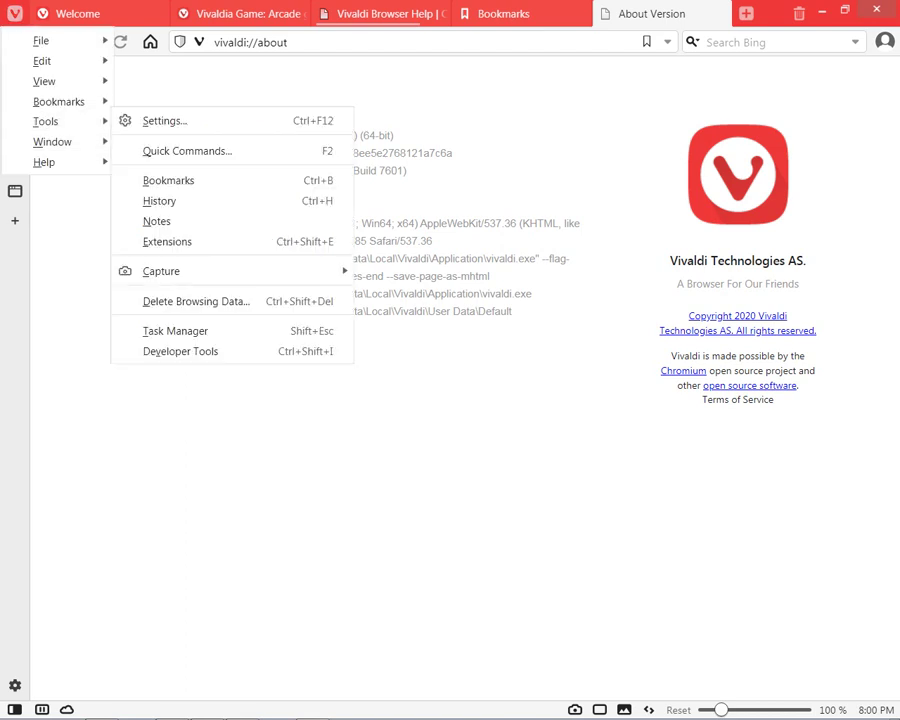
pyautogui.press('Escape')
pyautogui.press('Escape')
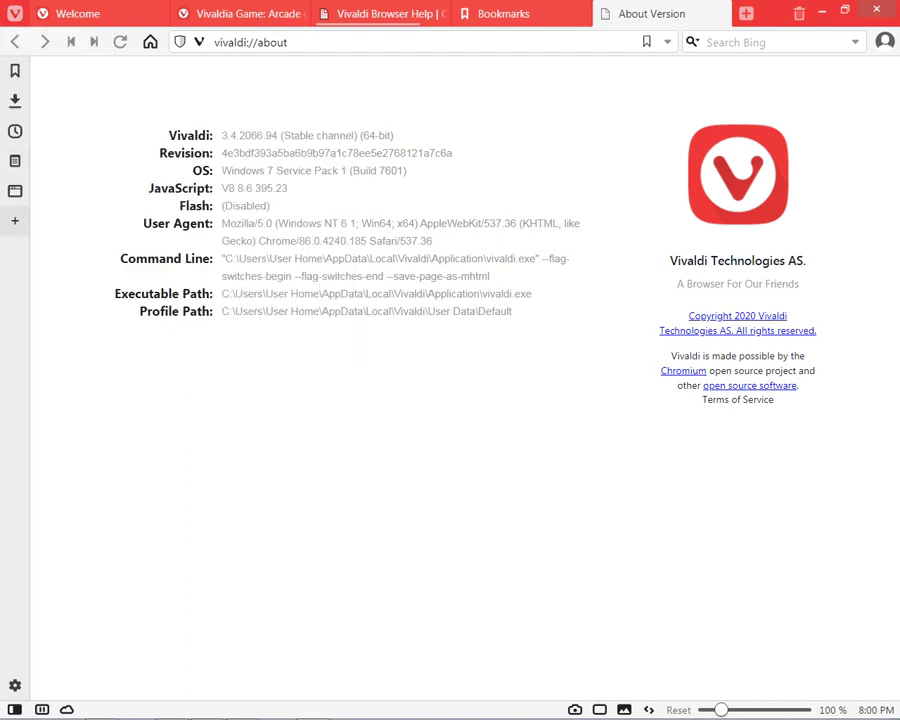
# - Open the Notes side panel and switch to the History side panel to view each one
pyautogui.press('Up')
pyautogui.press('Up')
pyautogui.press('Up')
pyautogui.press('Up')
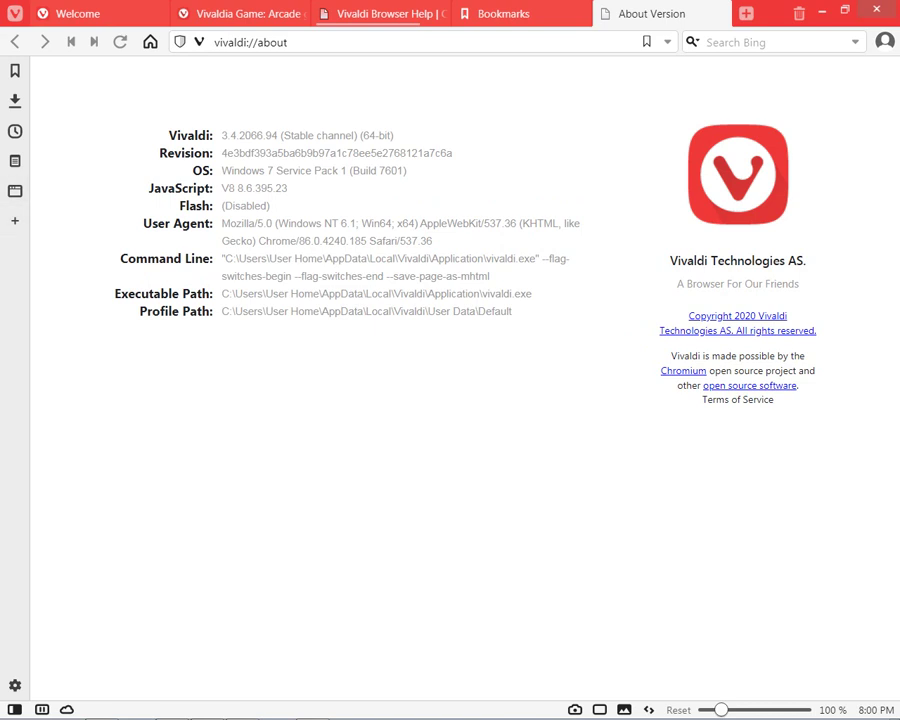
pyautogui.press('Down')
pyautogui.press('Down')
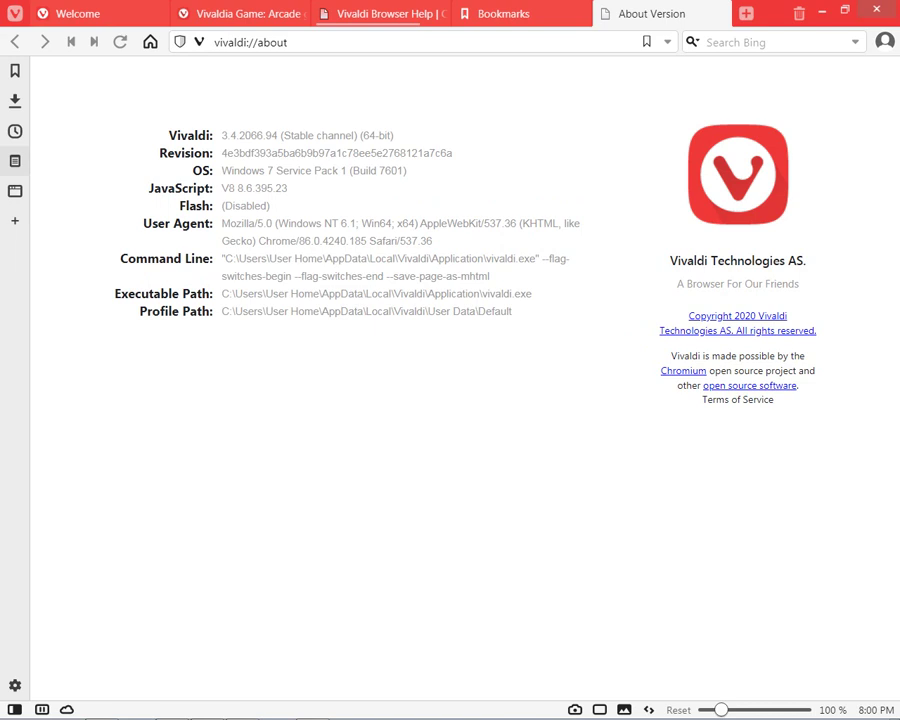
pyautogui.press('Return')
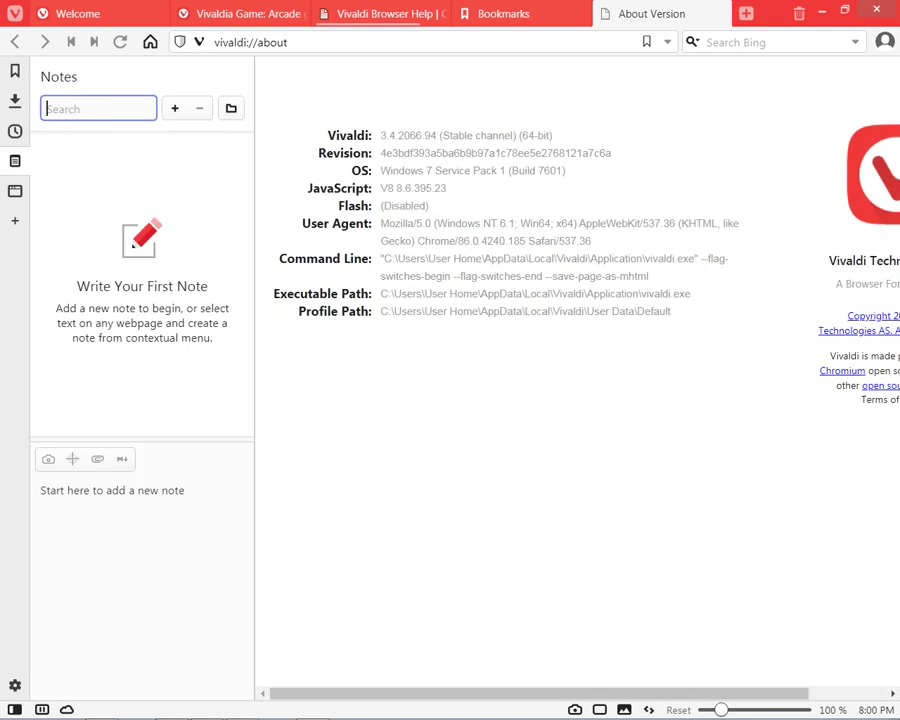
pyautogui.press('Up')
pyautogui.press('Return')
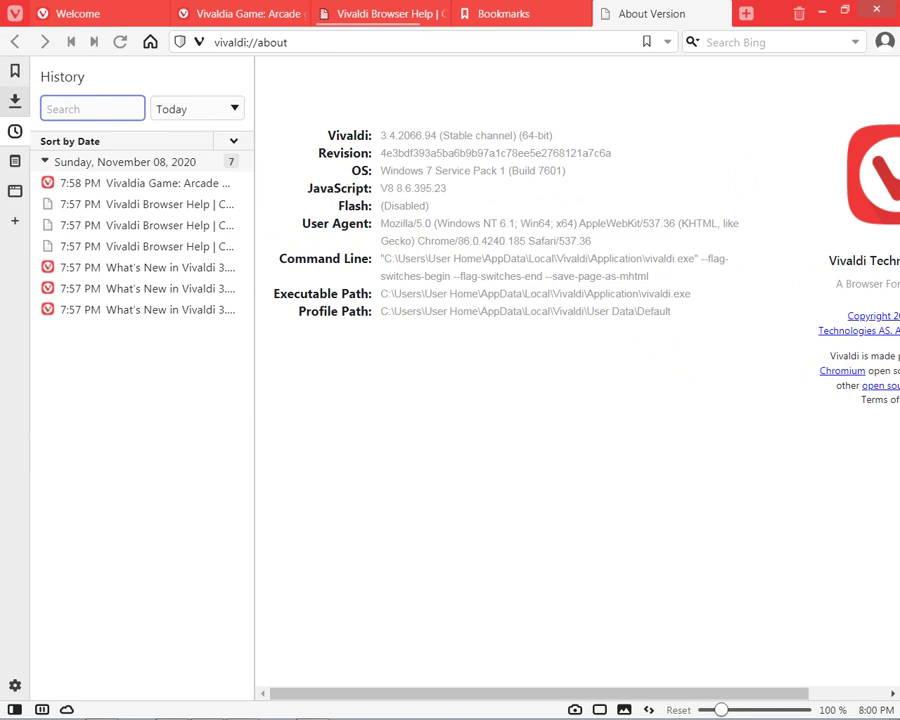
# - View the Bookmarks side panel and the Window side panel's tab list, and return to Bookmarks
pyautogui.click(15, 101)
pyautogui.hotkey('ctrl', 'shift', 'b')
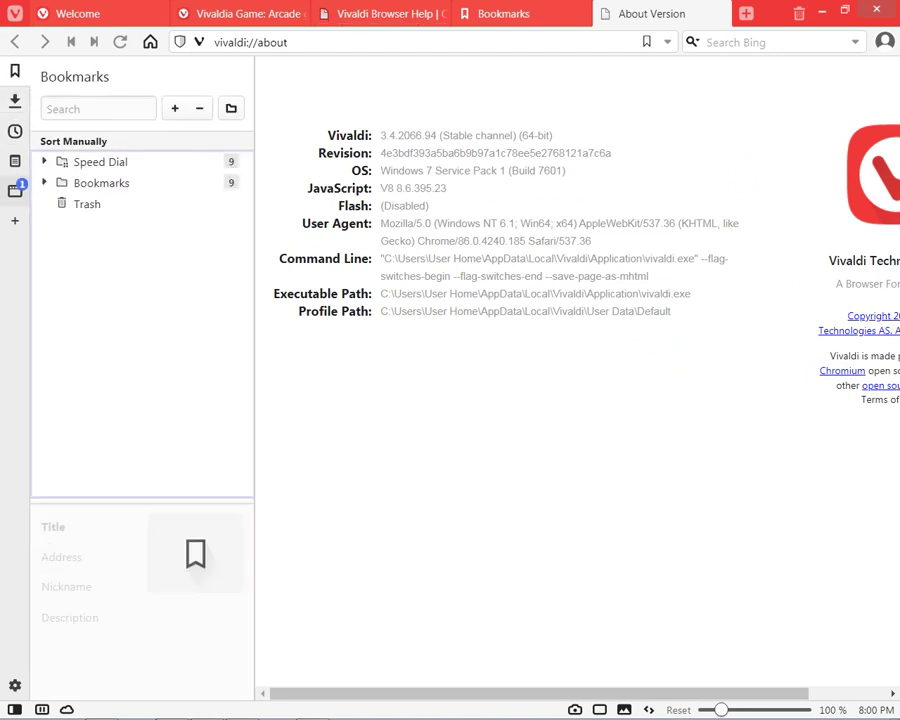
pyautogui.click(15, 190)
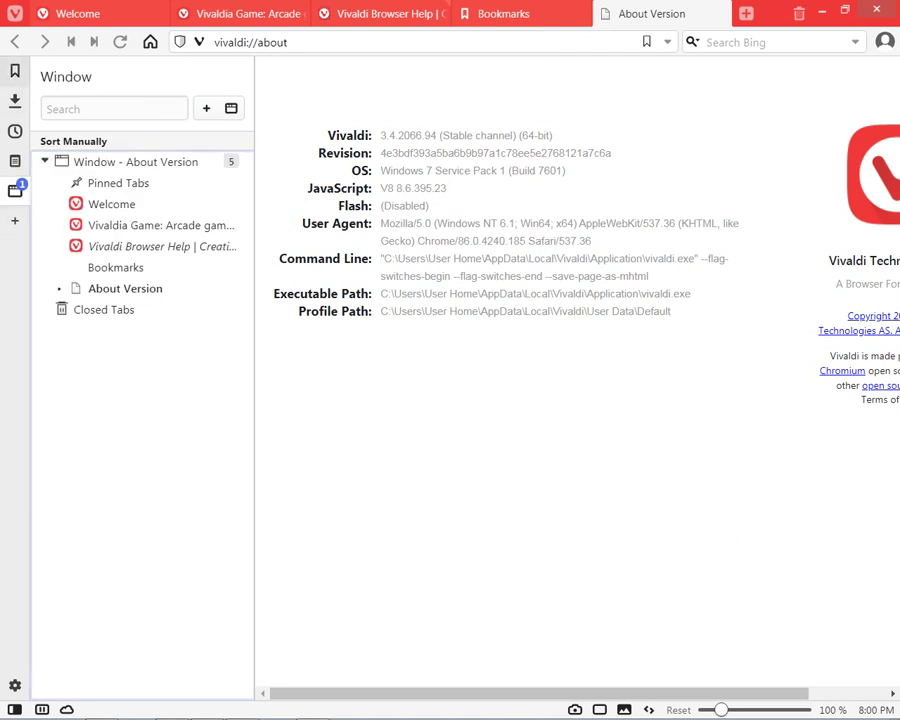
pyautogui.hotkey('ctrl', 'shift', 'b')
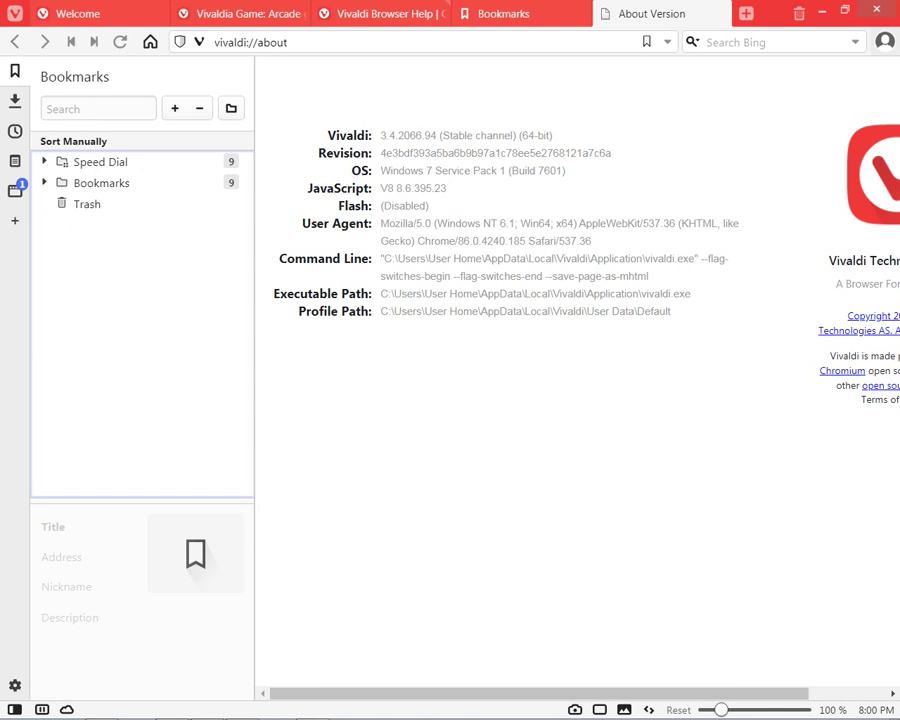
# - Check the profile's sync, guest window and people options and close them
pyautogui.click(885, 41)
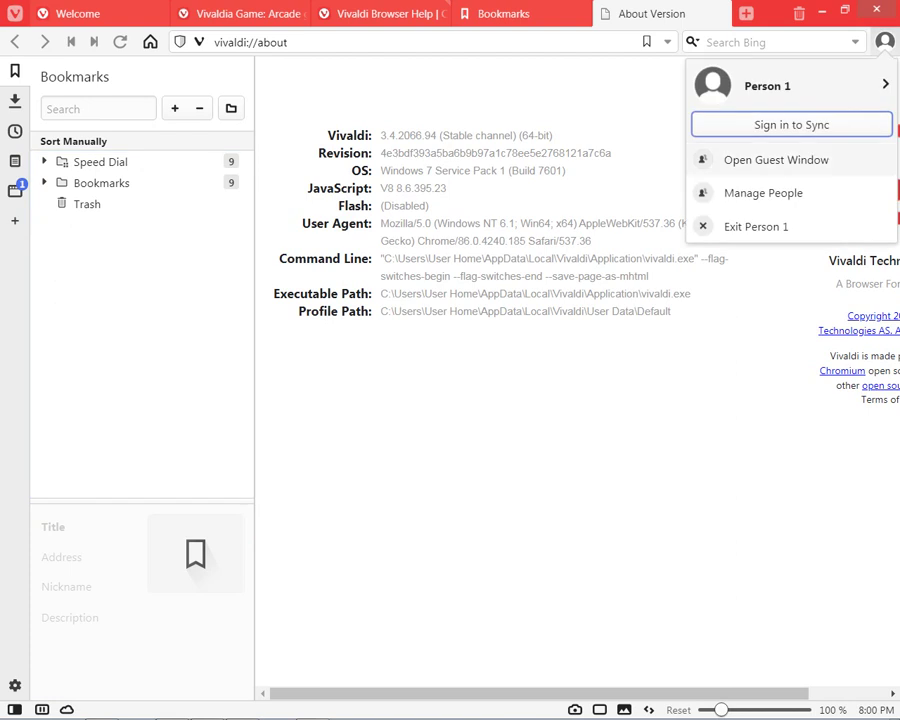
pyautogui.click(885, 41)
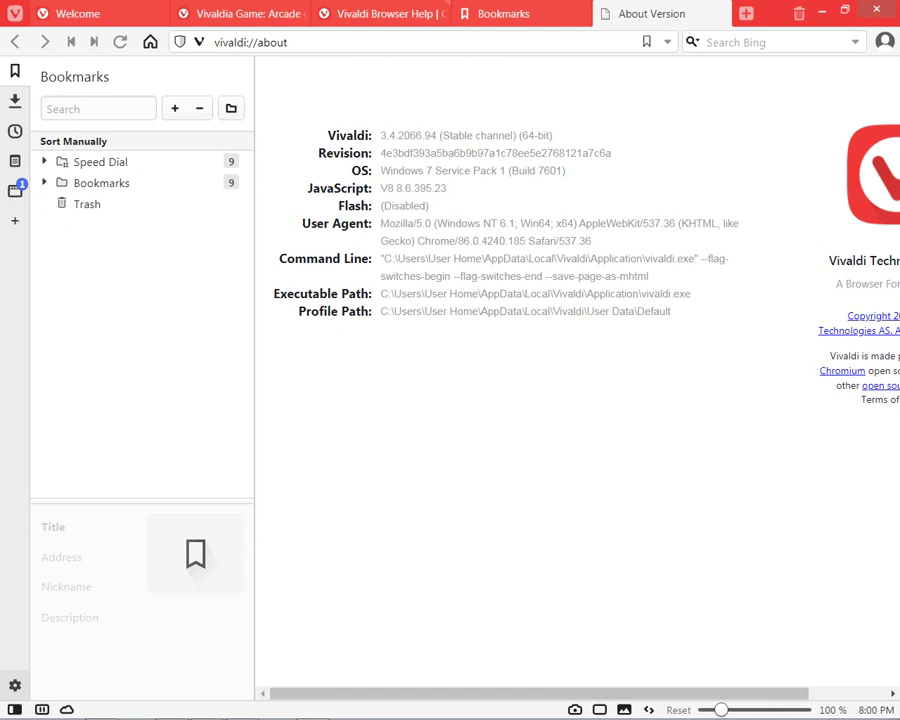
# - Open the browser settings and look over the General, Sync and Webpages categories
pyautogui.click(15, 685)
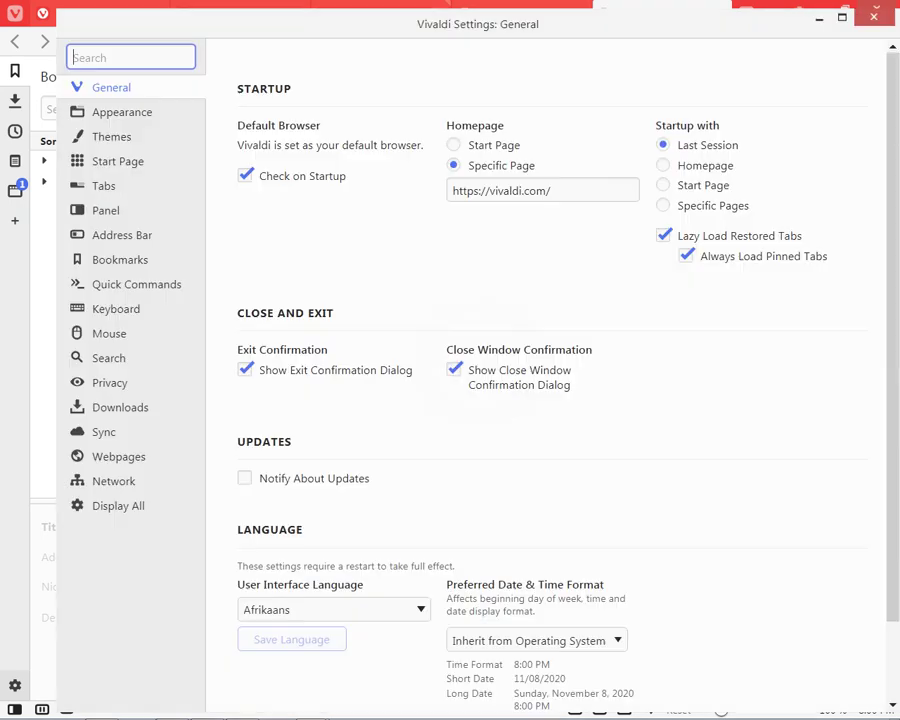
pyautogui.click(245, 478)
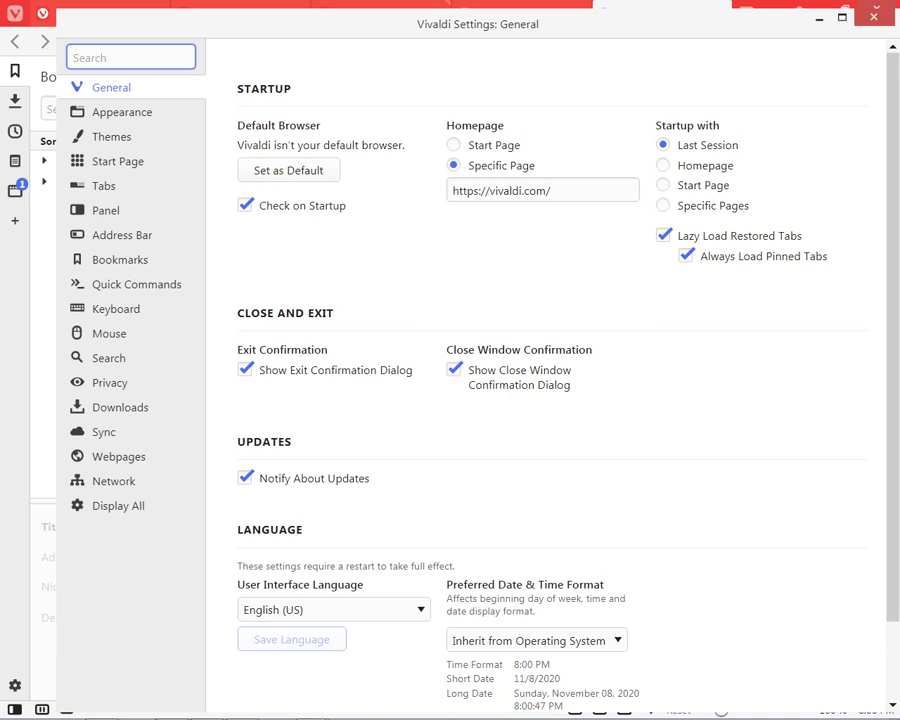
pyautogui.press('Up')
pyautogui.press('Up')
pyautogui.press('Up')
pyautogui.press('Up')
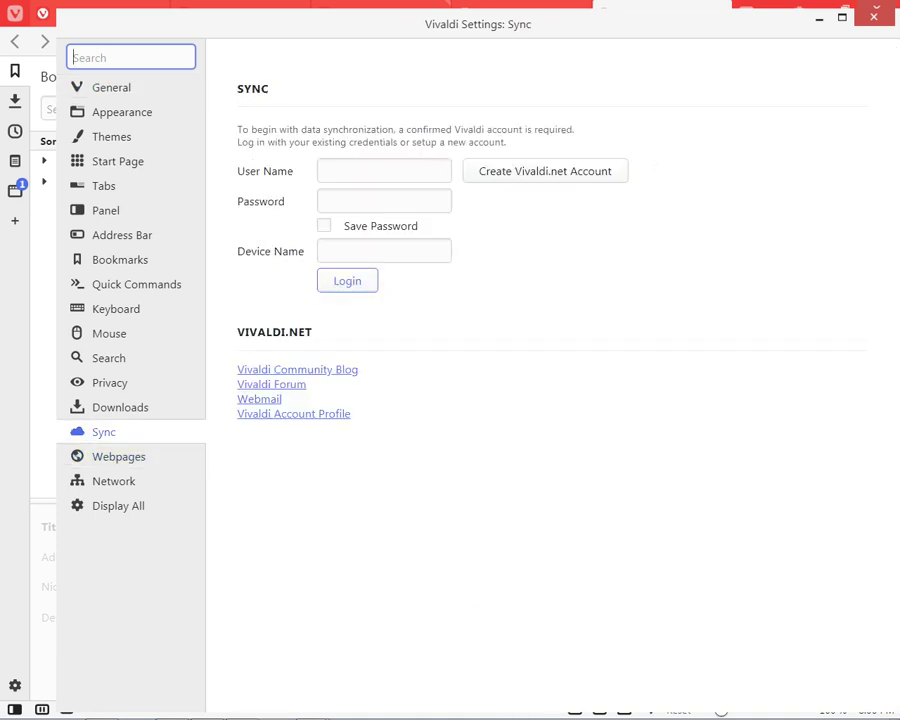
pyautogui.press('Down')
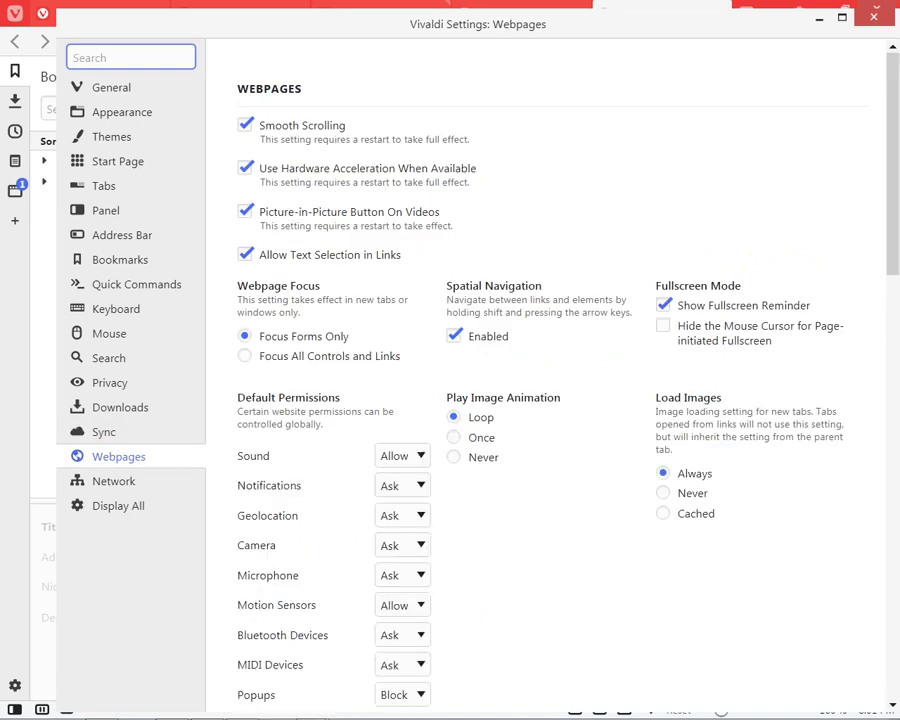
# - Set Accept Cookies to Never in the Privacy settings
pyautogui.press('Up')
pyautogui.press('Up')
pyautogui.press('Up')
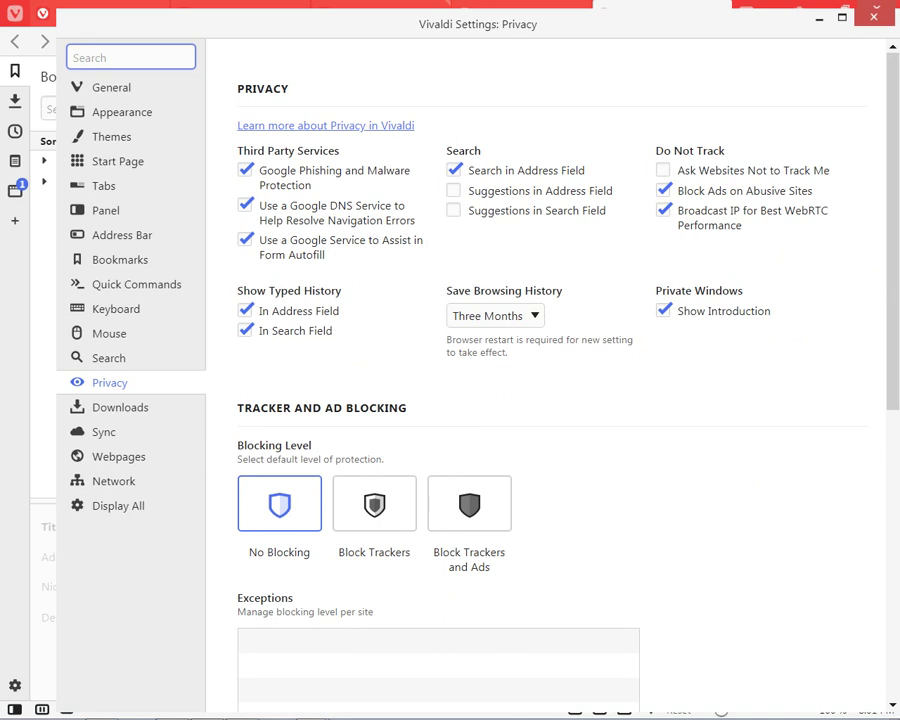
pyautogui.scroll(-4, 550, 400)
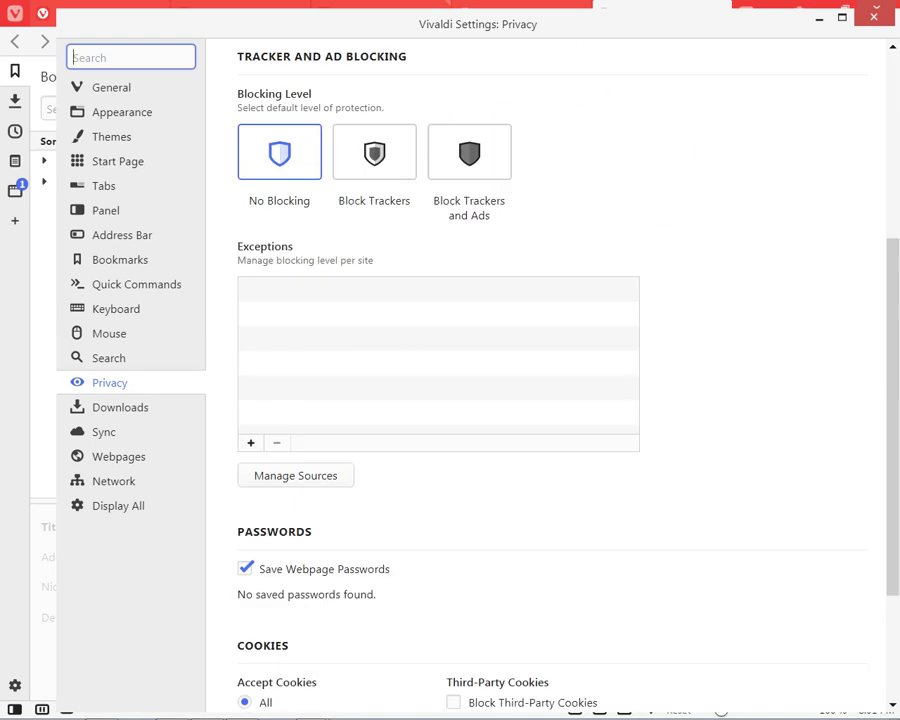
pyautogui.scroll(-1, 550, 400)
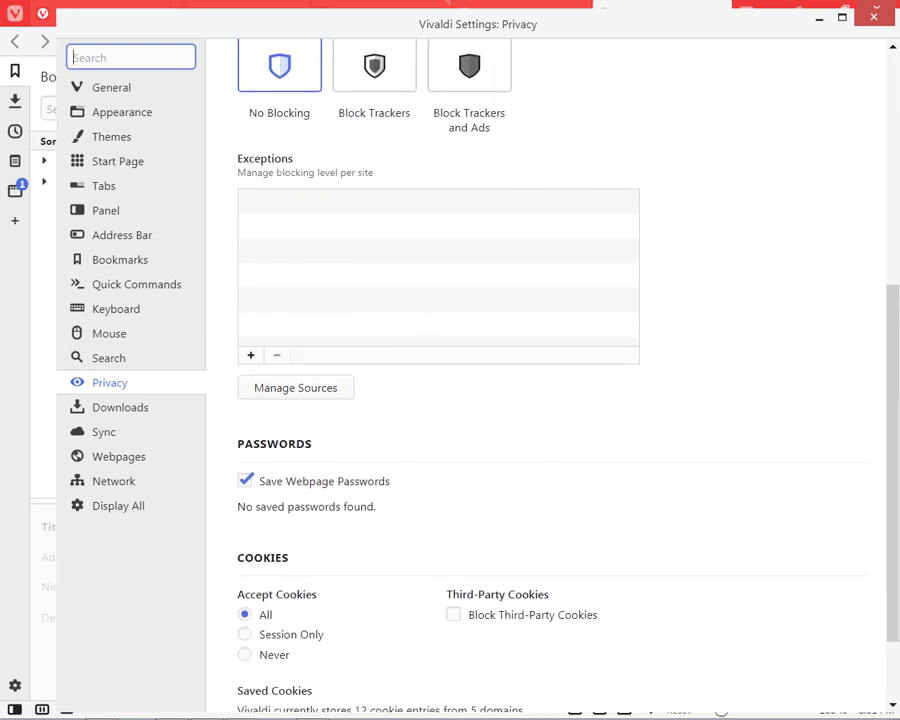
pyautogui.scroll(-1, 550, 400)
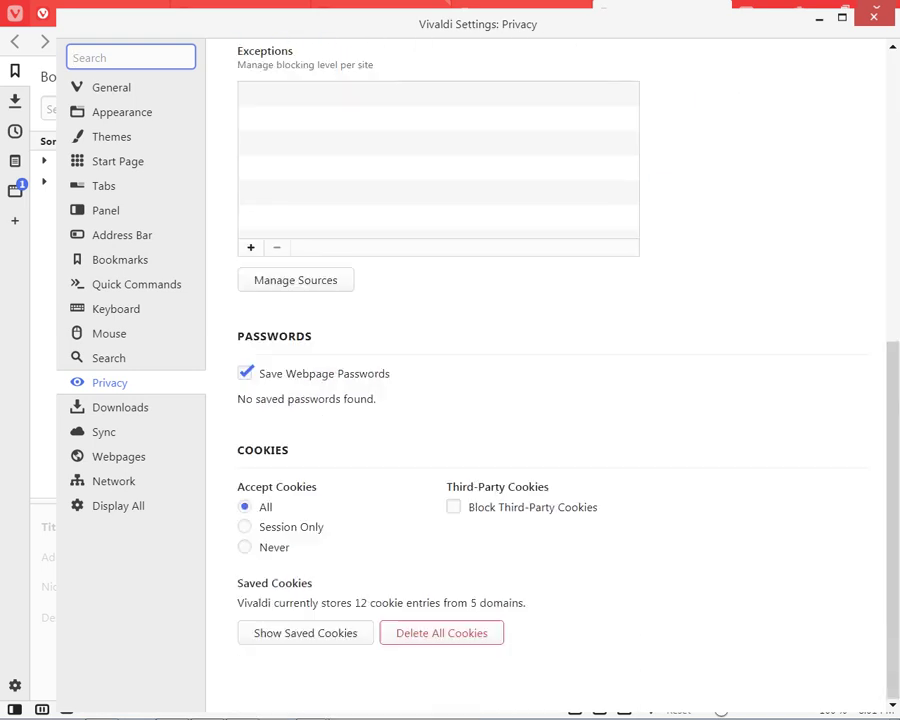
pyautogui.click(245, 547)
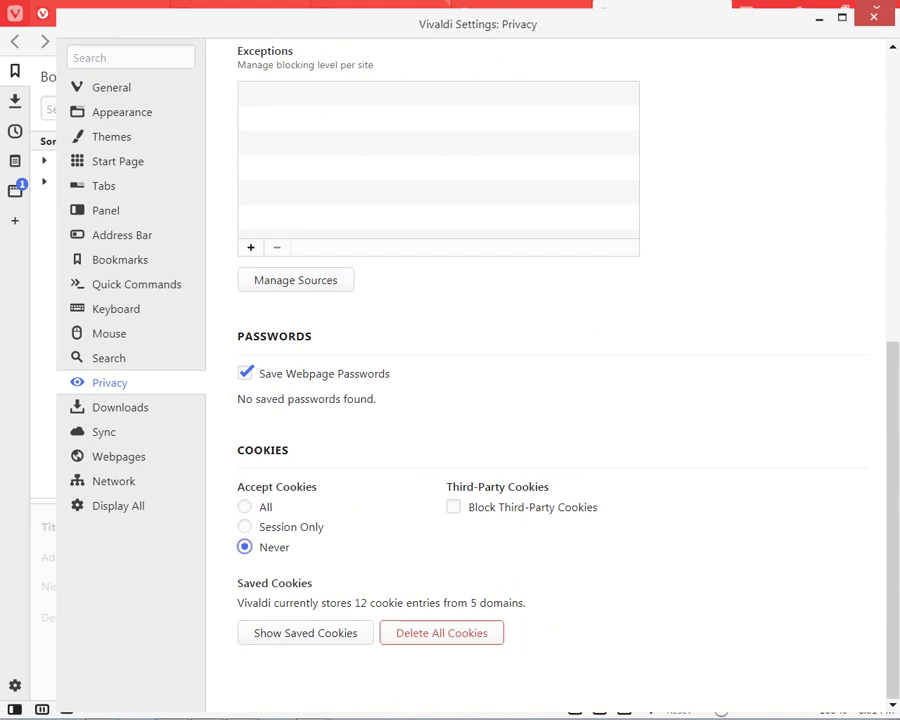
# - Review the remaining Privacy options and the Display All settings page, closing the settings window when done
pyautogui.scroll(4, 550, 400)
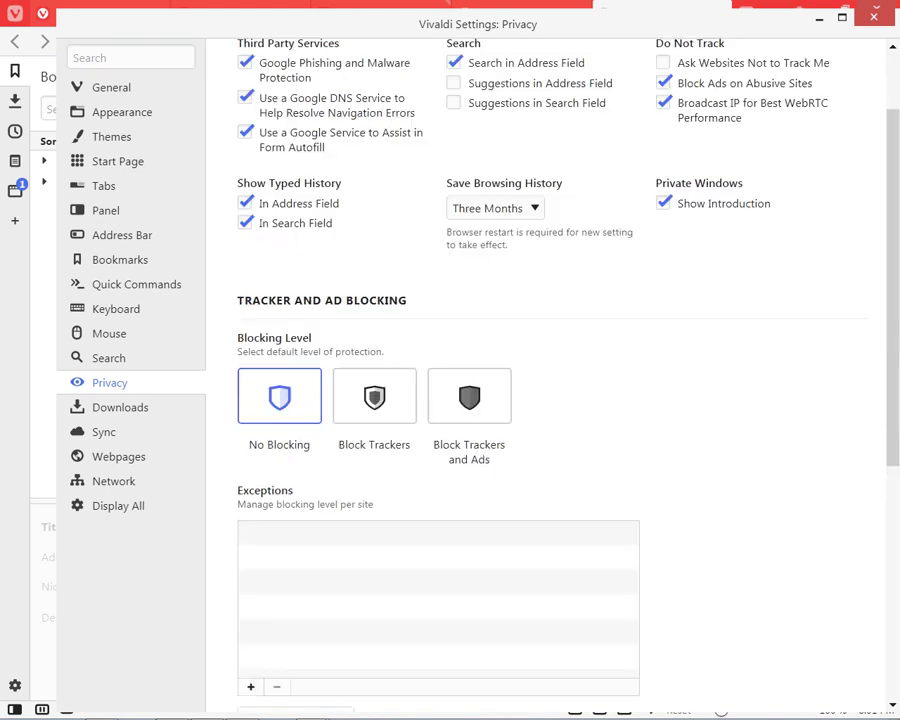
pyautogui.scroll(-2, 550, 400)
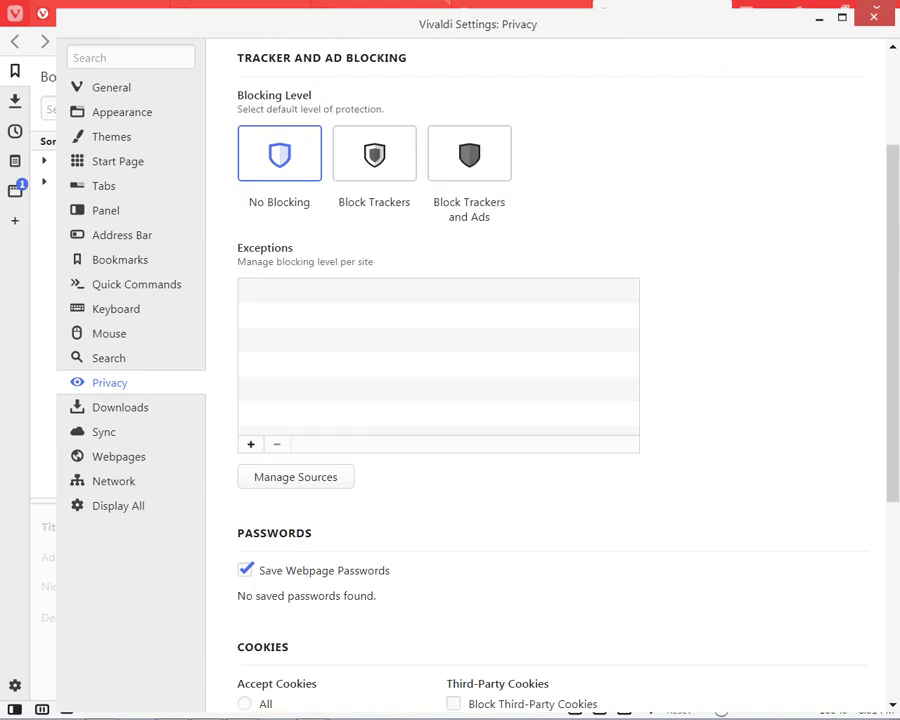
pyautogui.scroll(3, 550, 400)
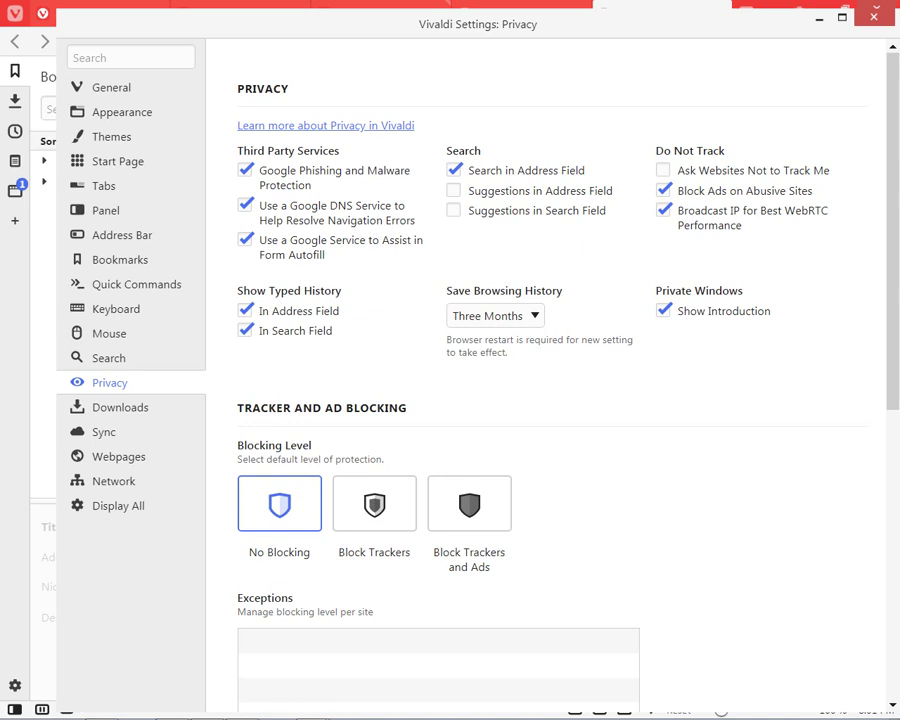
pyautogui.click(118, 506)
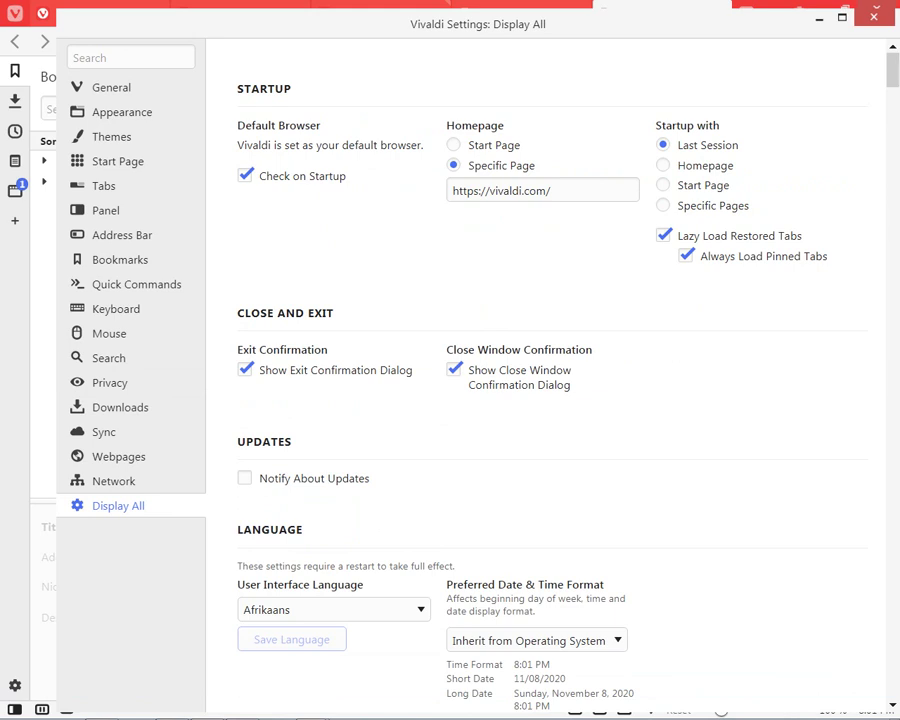
pyautogui.click(874, 16)
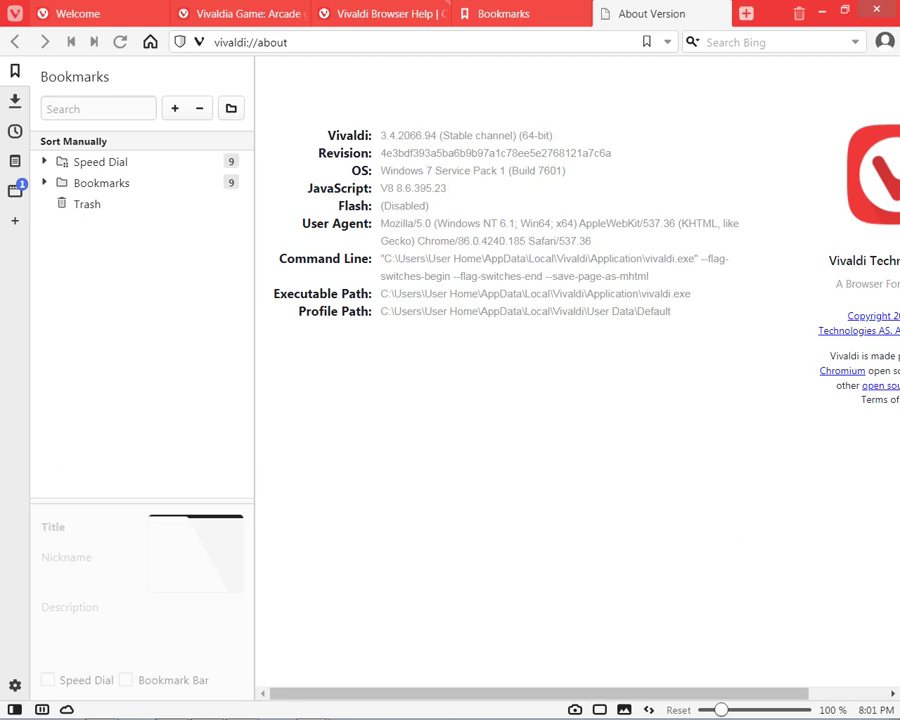
# - Open two new blank tabs and close the About Version tab
pyautogui.hotkey('ctrl', 't')
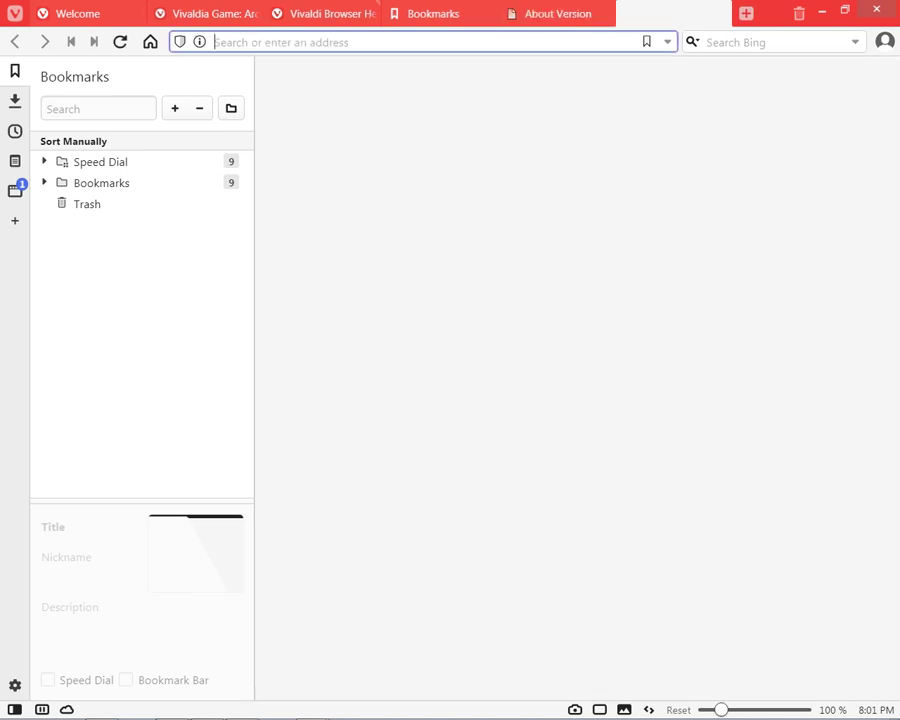
pyautogui.click(556, 14)
pyautogui.hotkey('ctrl', 't')
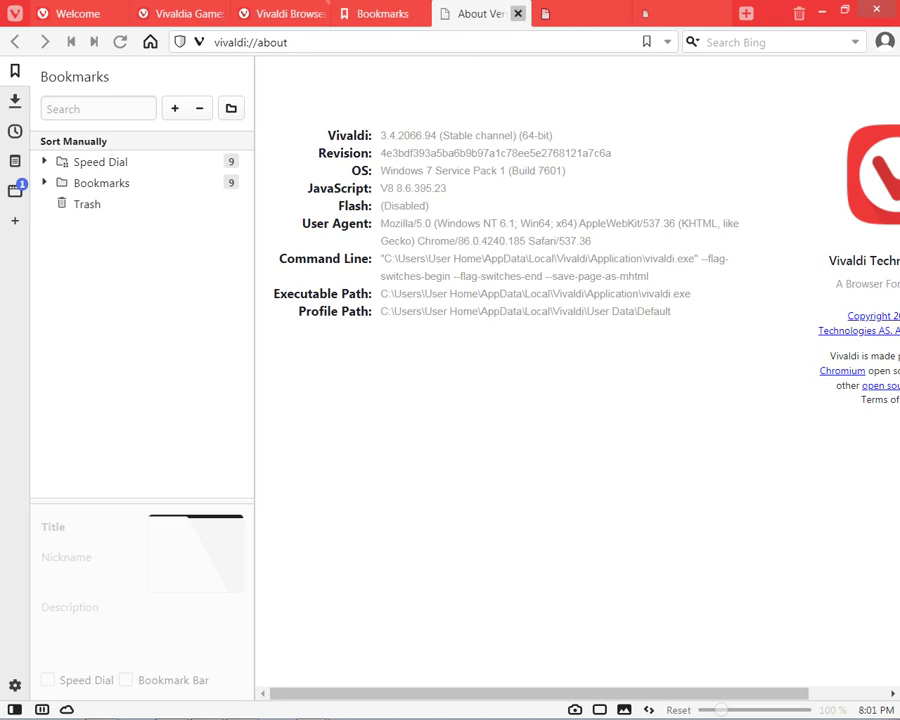
pyautogui.hotkey('ctrl', 'w')
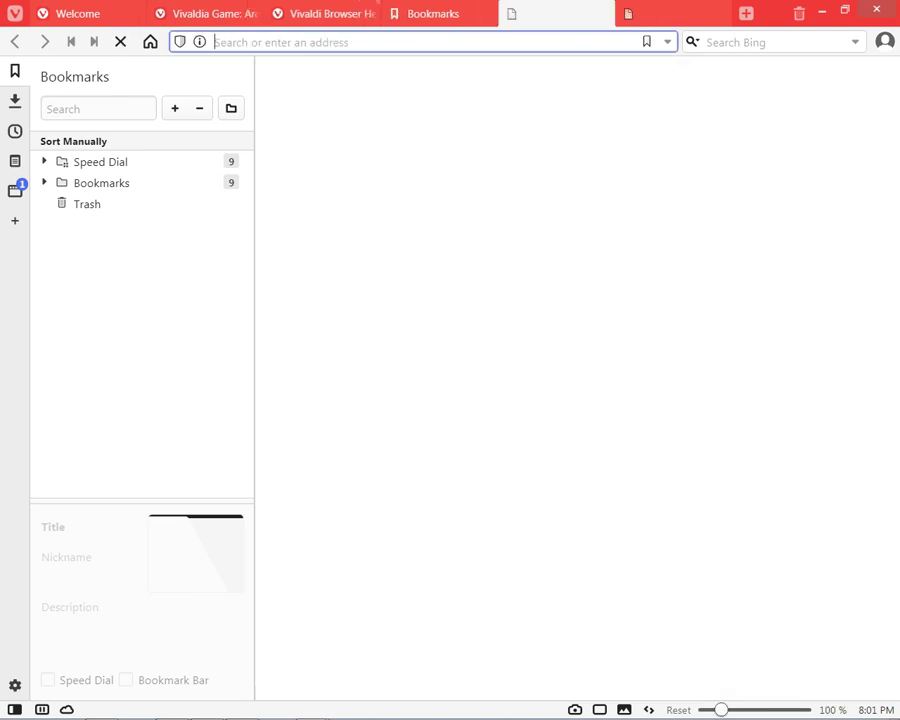
# - Search Bing for "vivaldi newer save history" and open the Vivaldi Forum result "Option to Never Save History"
pyautogui.hotkey('ctrl', 'f')
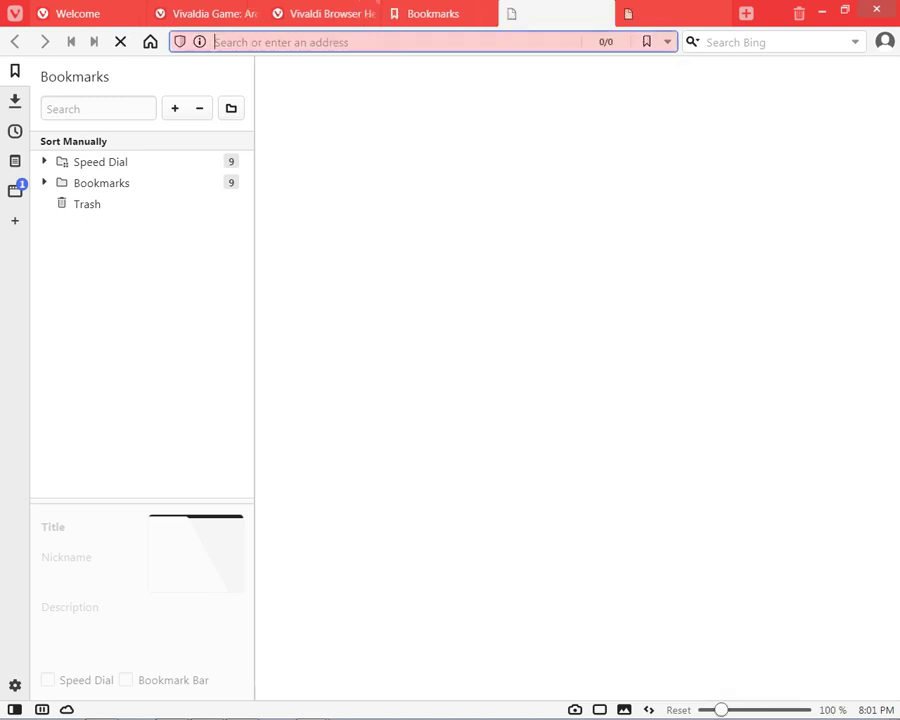
pyautogui.write('v')
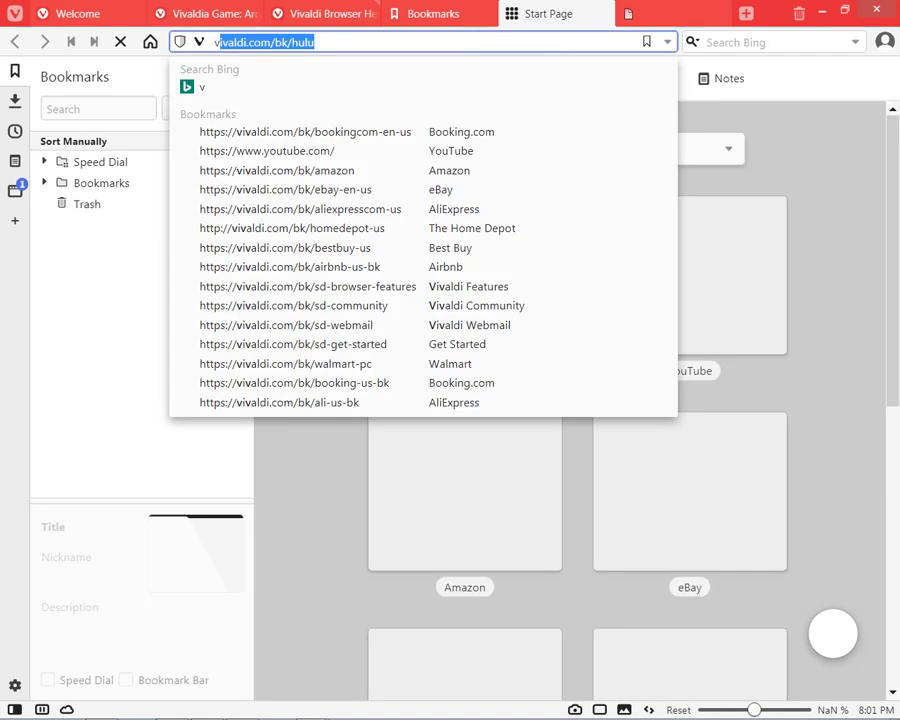
pyautogui.write('ivaldi newer save his')
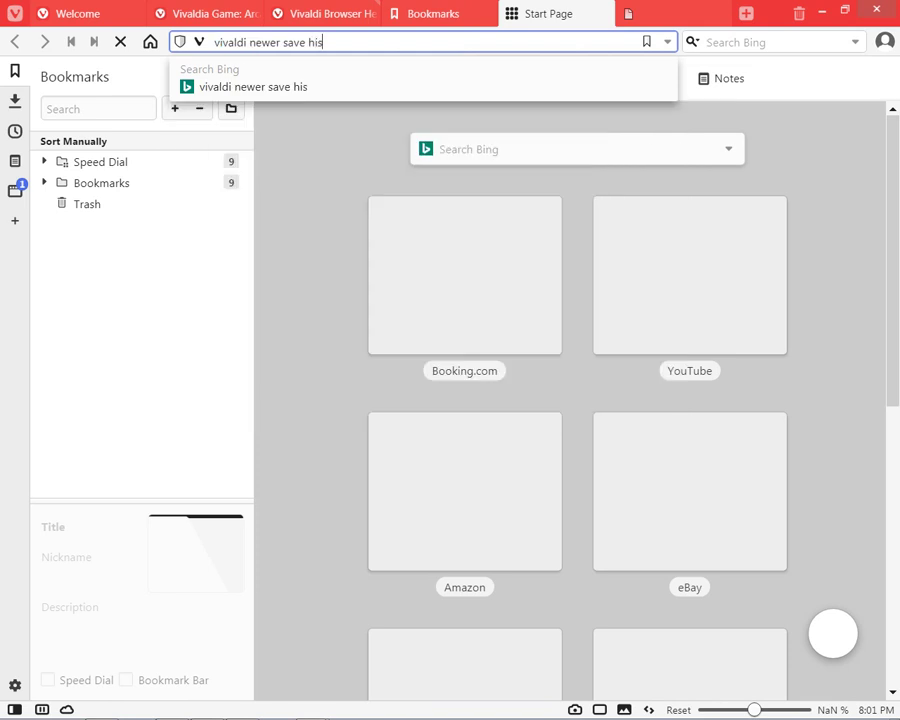
pyautogui.write('torz')
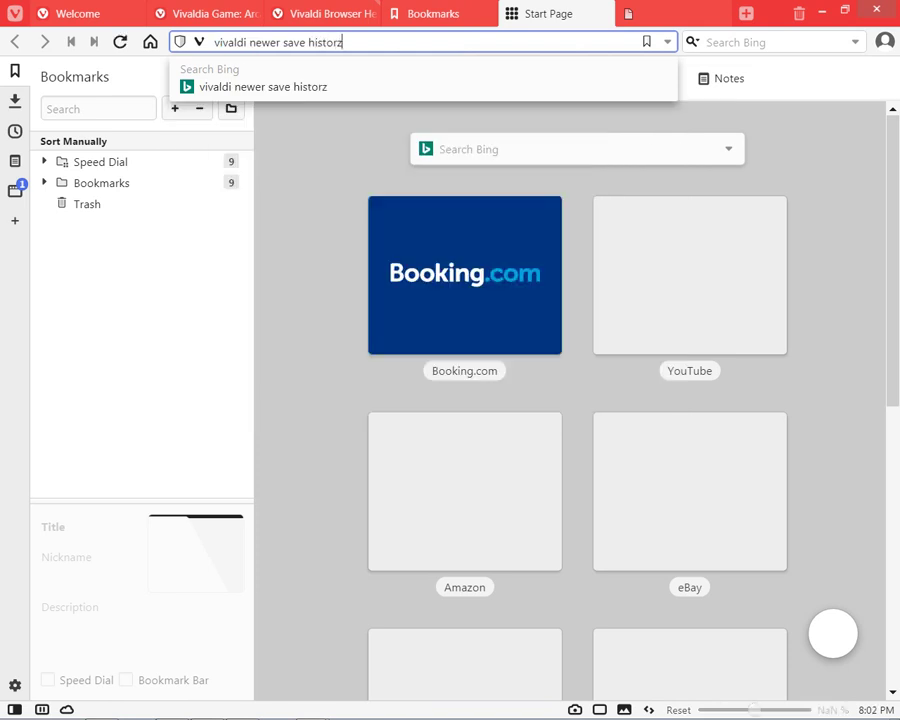
pyautogui.press('BackSpace')
pyautogui.write('y')
pyautogui.press('Return')
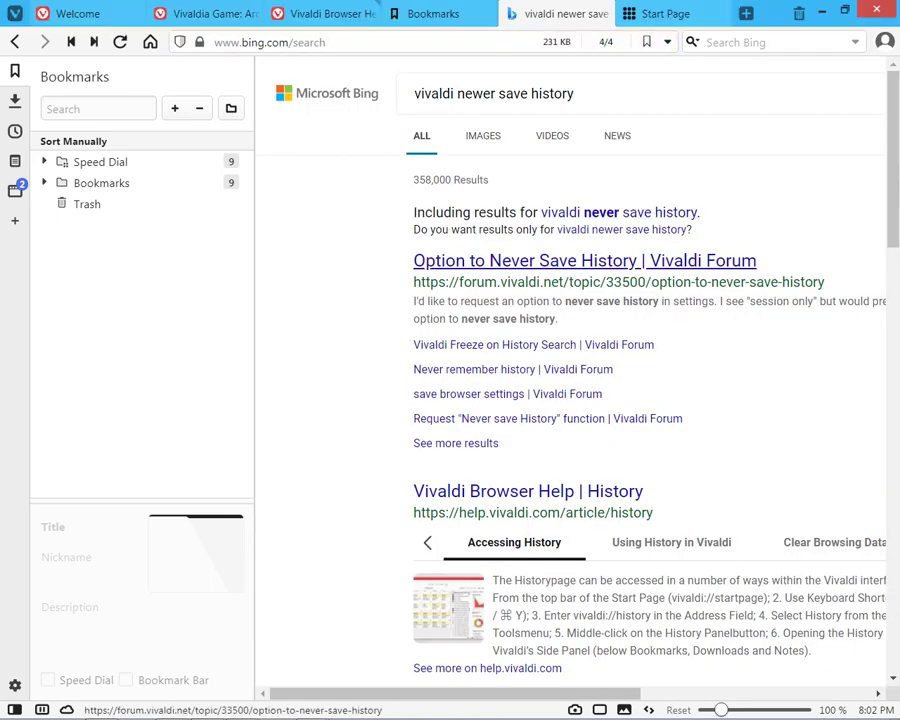
pyautogui.click(585, 261)
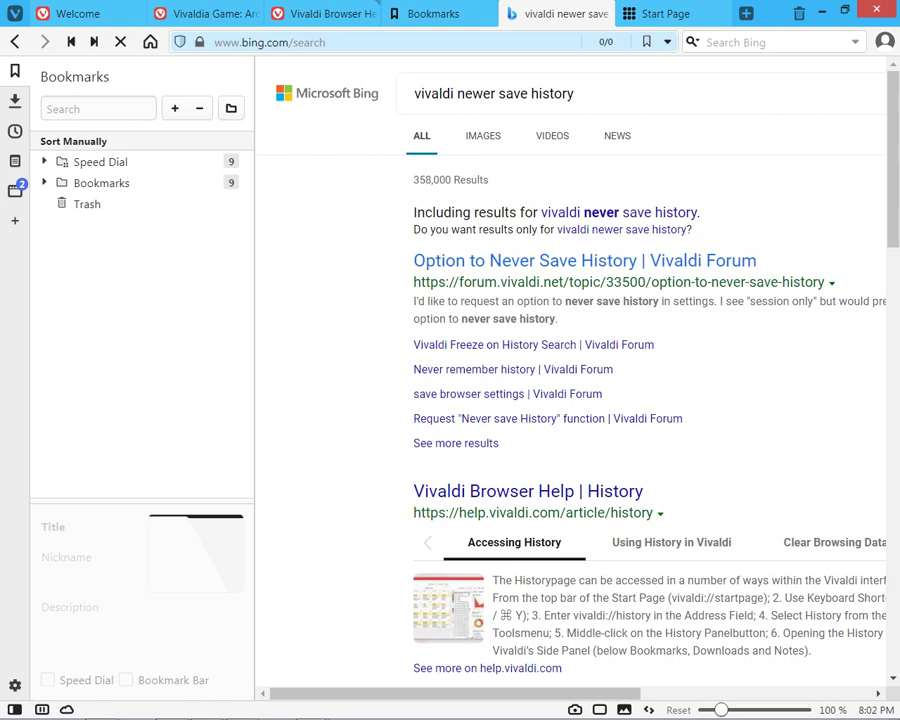
# - Hide the Bookmarks side panel and read through the Vivaldi Forum topic "Option to Never Save History" from the Bing results
pyautogui.press('F4')
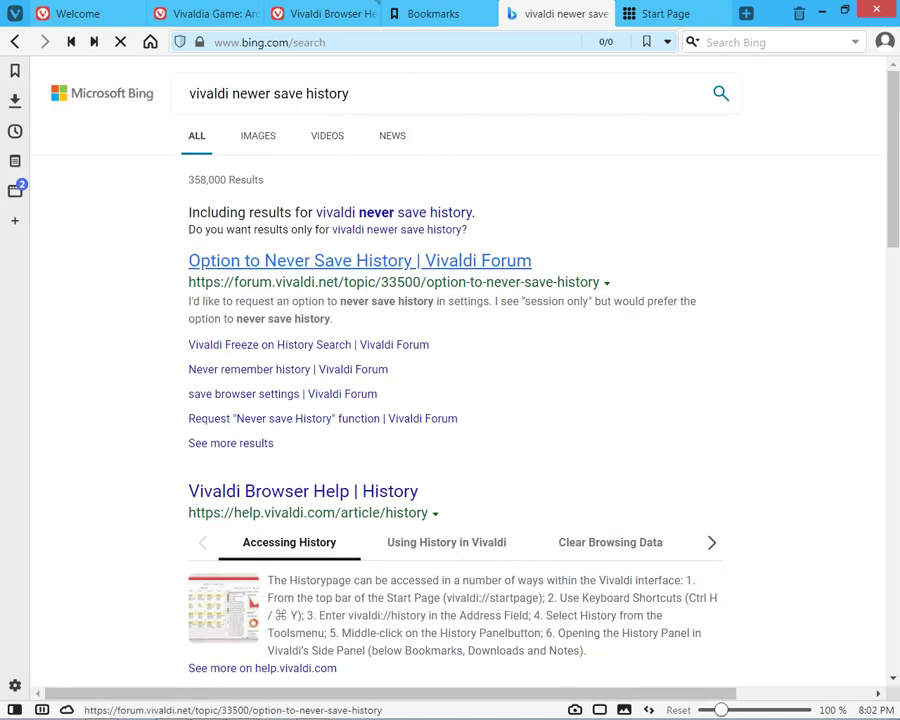
pyautogui.click(360, 260)
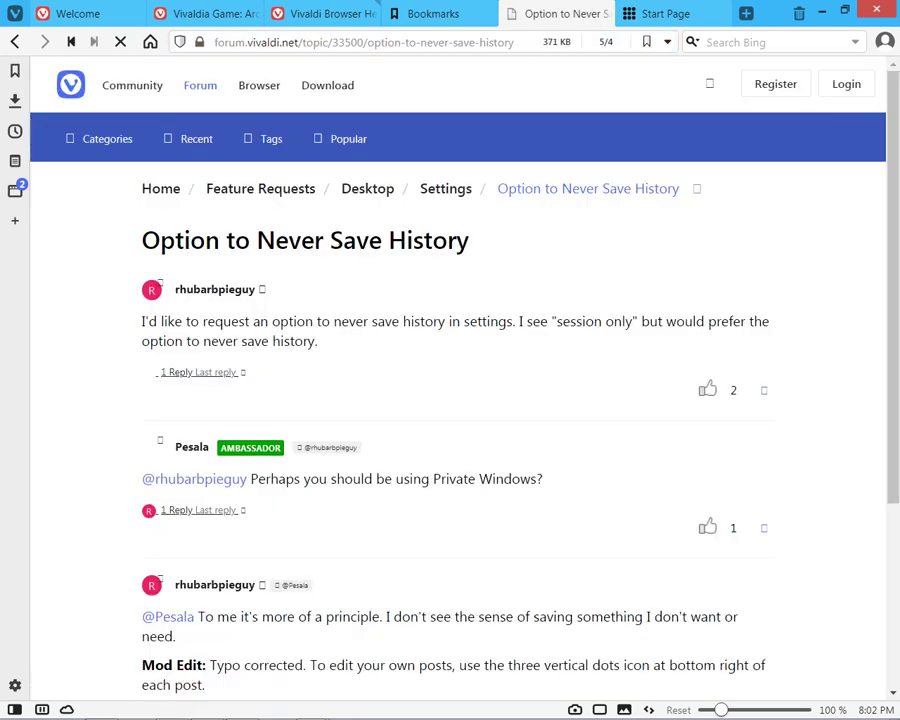
pyautogui.scroll(-2, 458, 400)
pyautogui.scroll(-2, 458, 400)
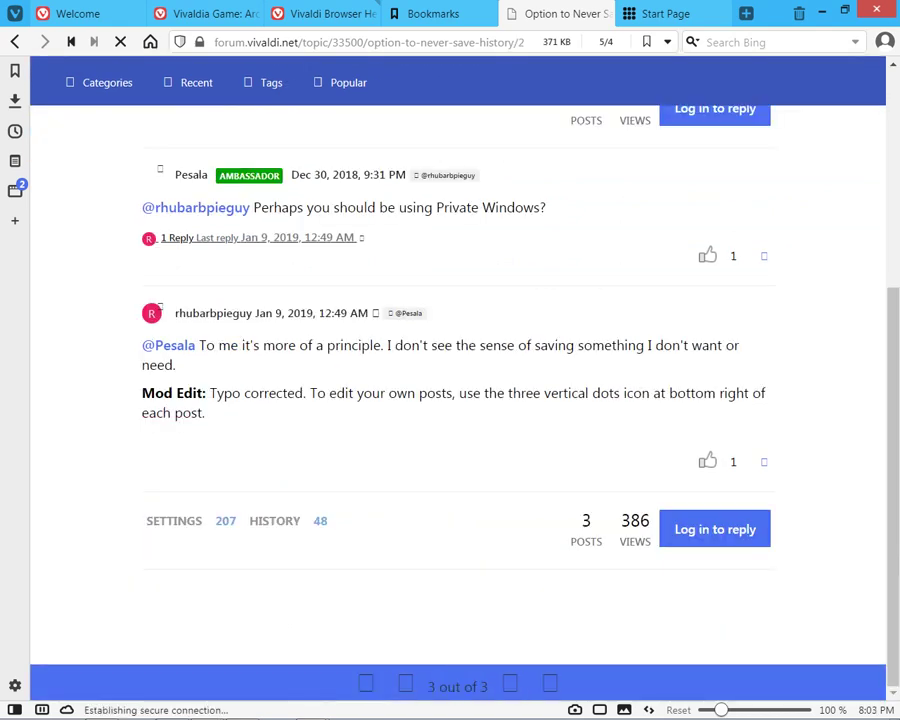
pyautogui.scroll(4, 458, 400)
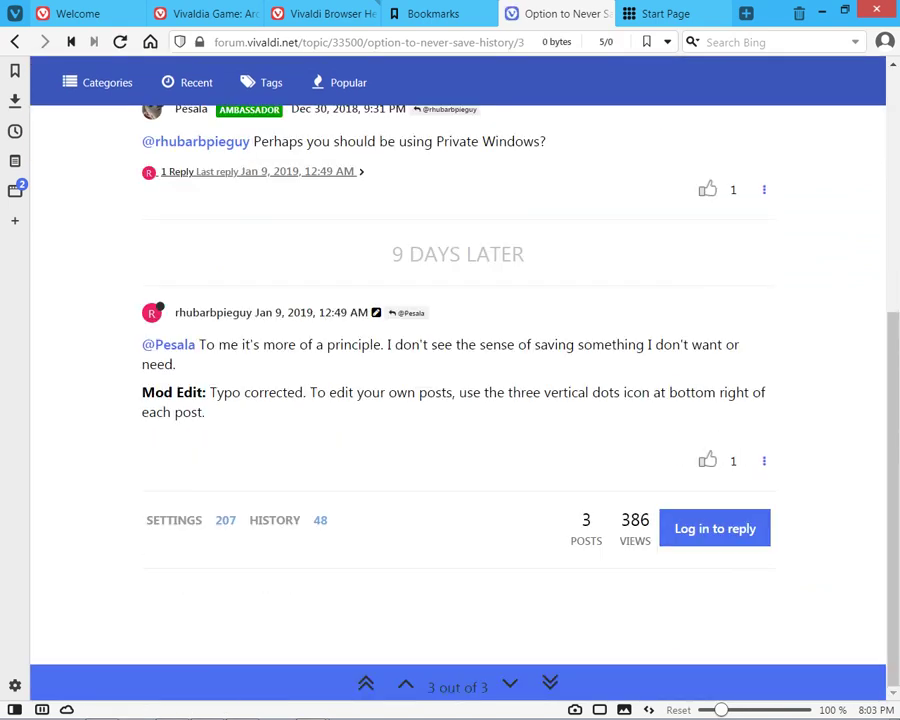
pyautogui.scroll(3, 458, 384)
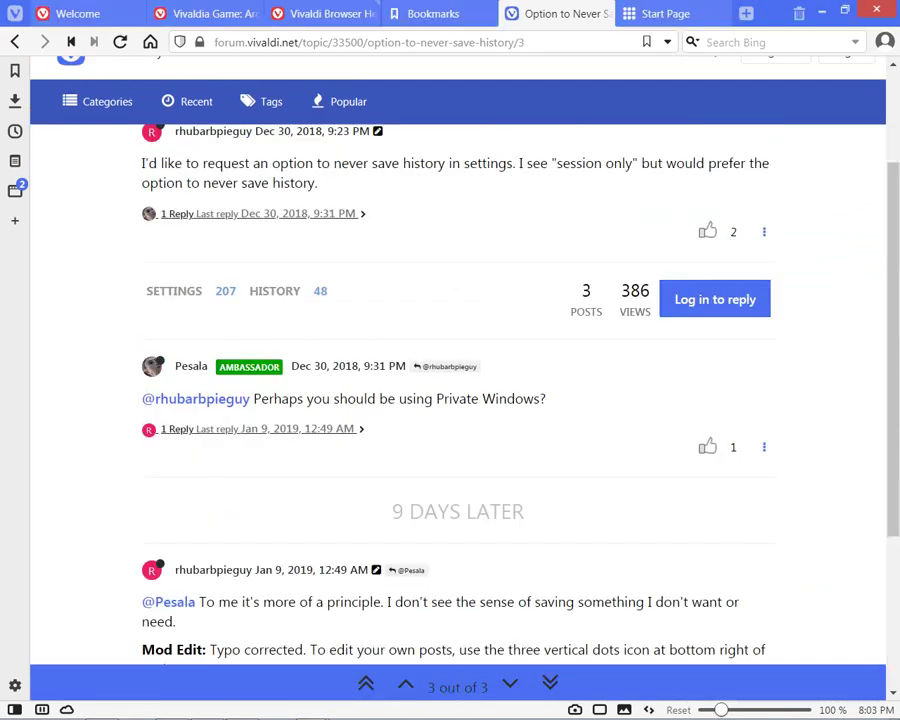
pyautogui.scroll(2, 458, 400)
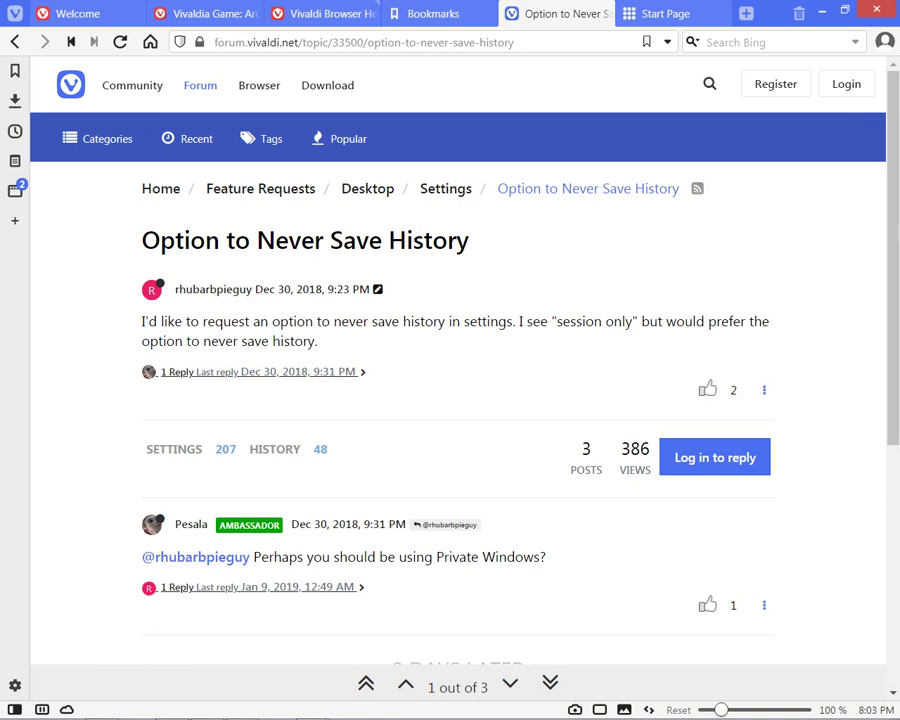
pyautogui.scroll(-5, 457, 380)
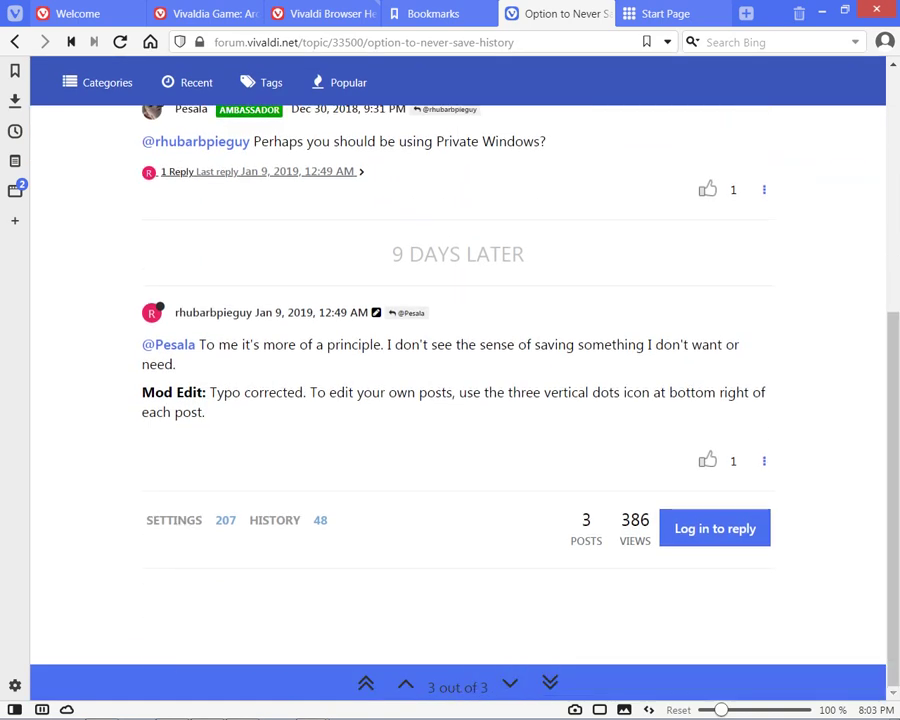
pyautogui.scroll(5, 457, 380)
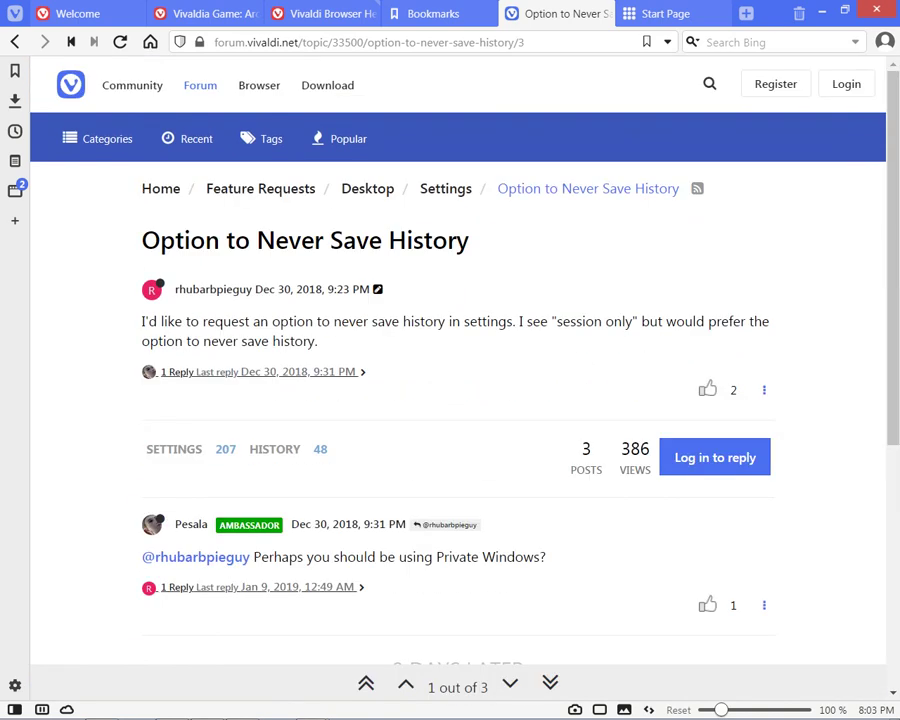